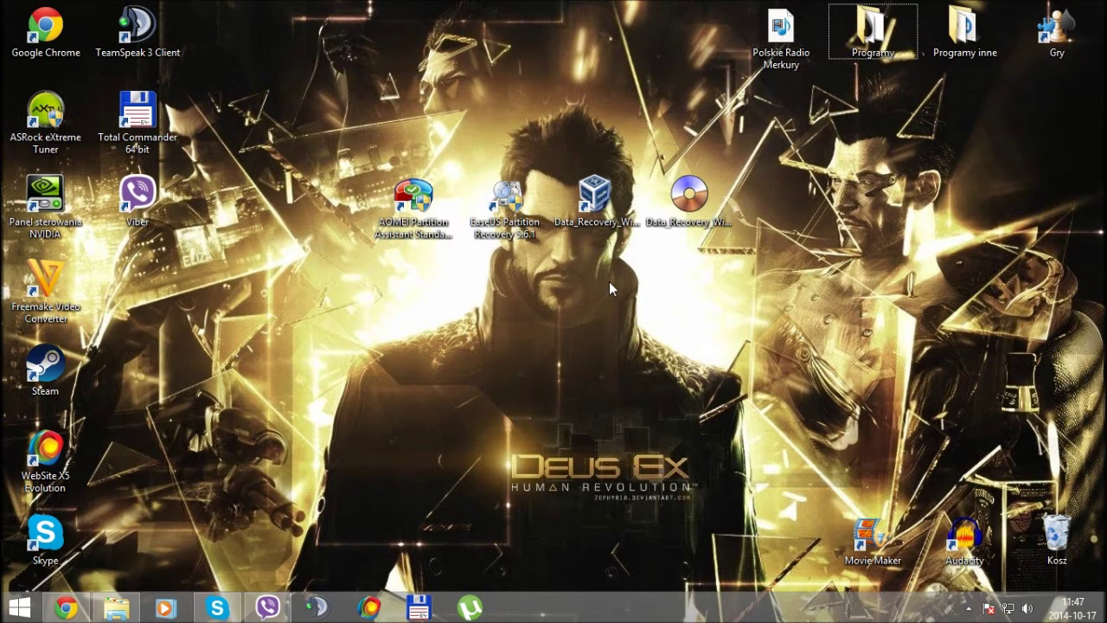
Step: Move the four recovery program icons together to an empty row in the lower part of the desktop
drag(369, 116, 731, 238)
drag(414, 207, 410, 514)
click(363, 398)
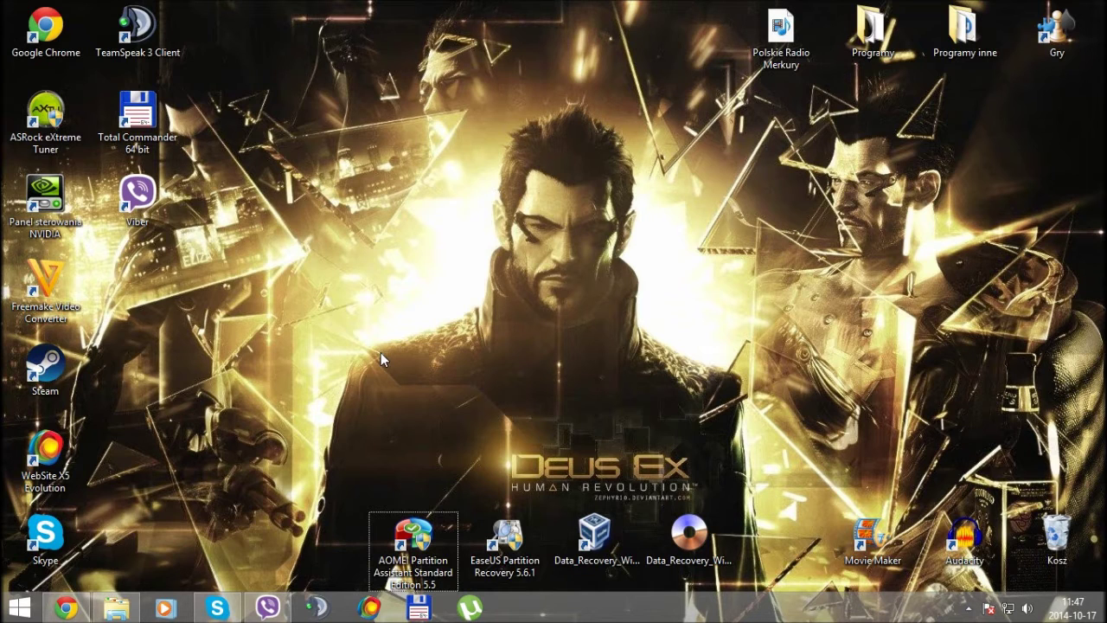
Step: Launch AOMEI Partition Assistant and open its partition recovery wizard (Kreator odzyskiwania partycji)
double_click(418, 536)
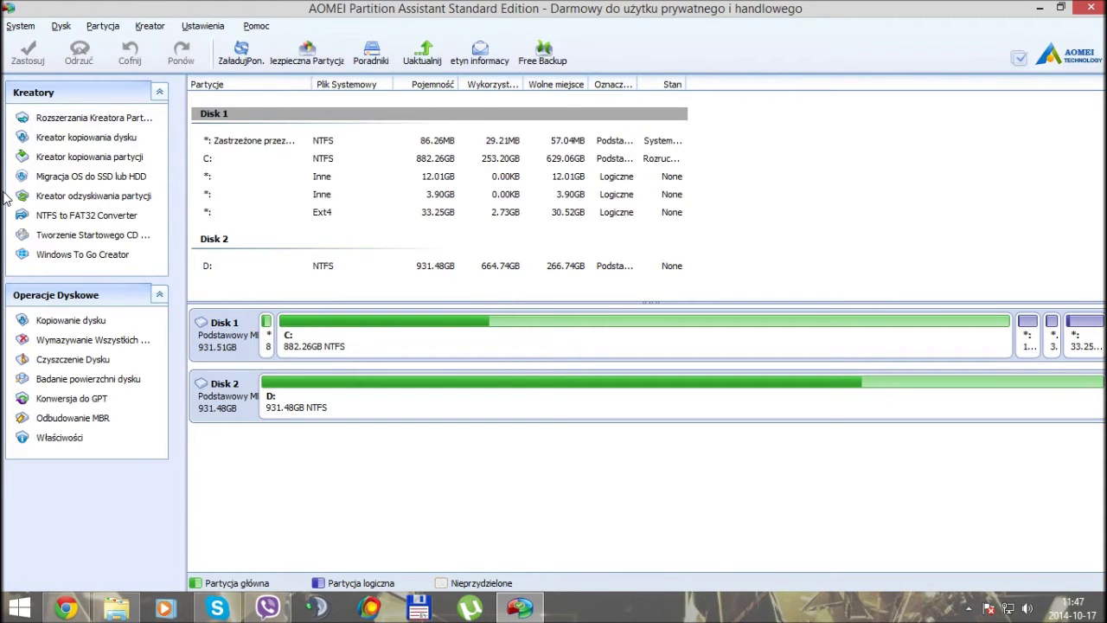
click(57, 201)
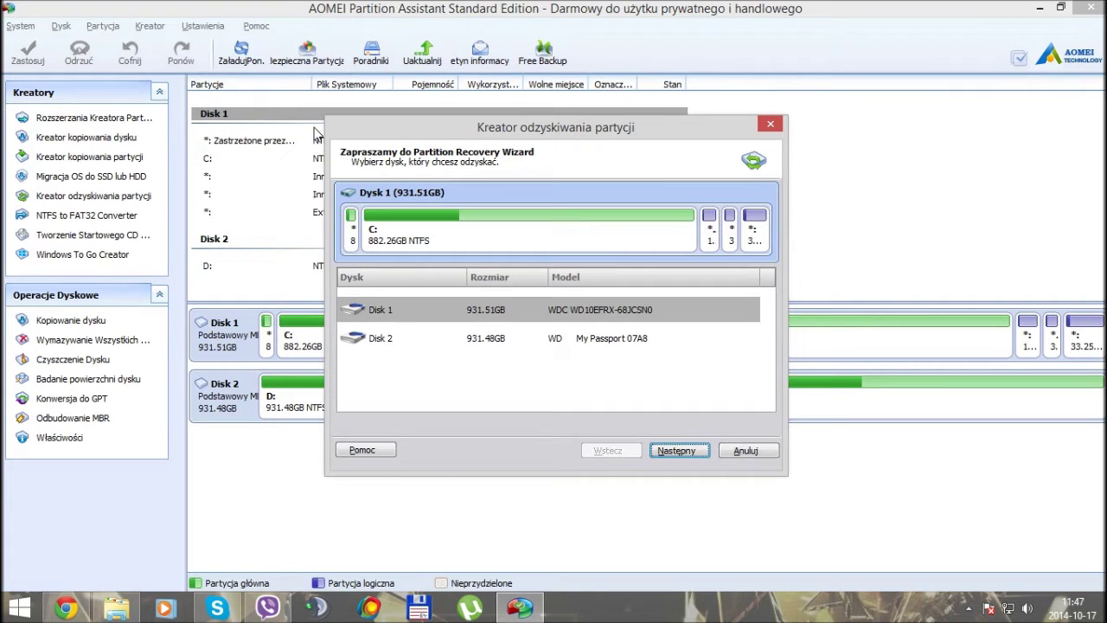
Step: Open the Windows Control Panel and switch its view to Kategoria
key(super)
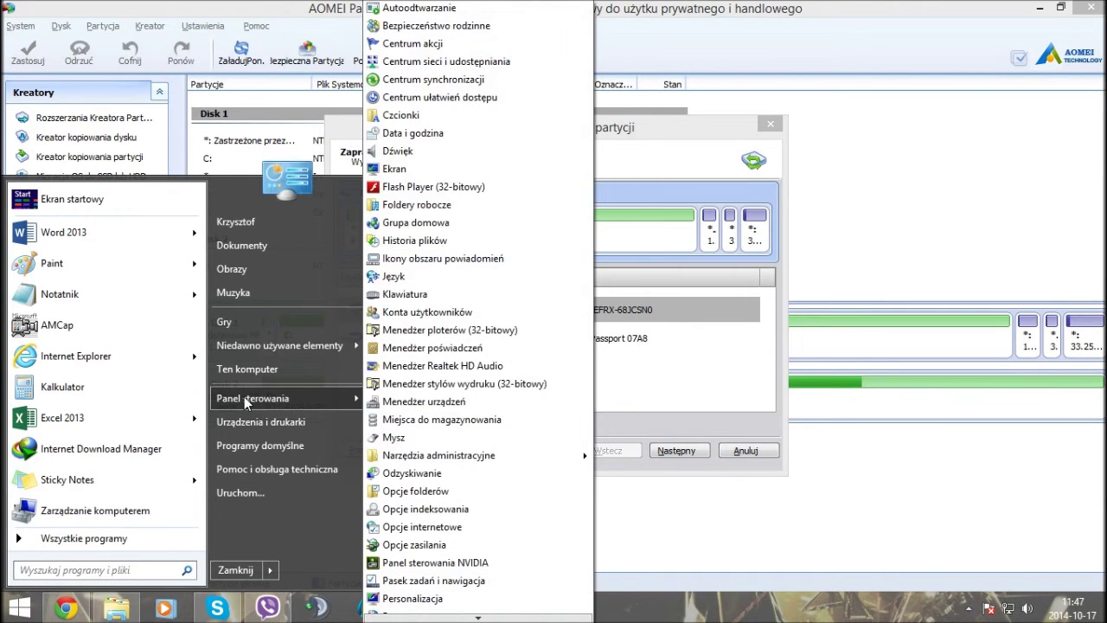
click(244, 397)
click(904, 168)
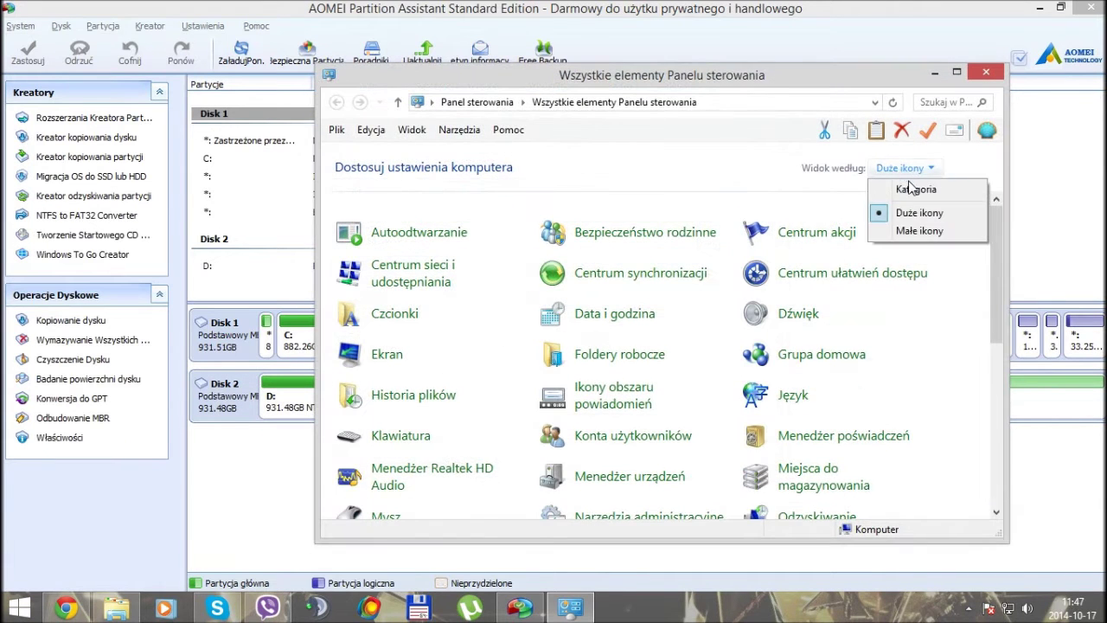
click(911, 188)
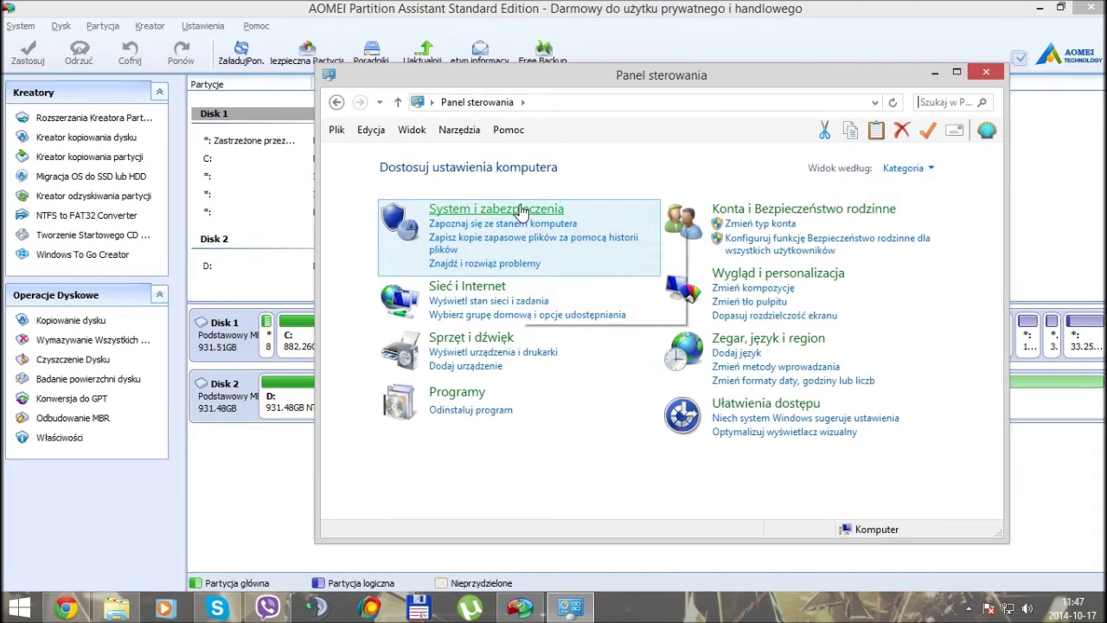
Step: Open the hard disk partition tool under System i zabezpieczenia and review the disks and volumes in a maximized window
click(522, 212)
scroll(511, 327, down, 2)
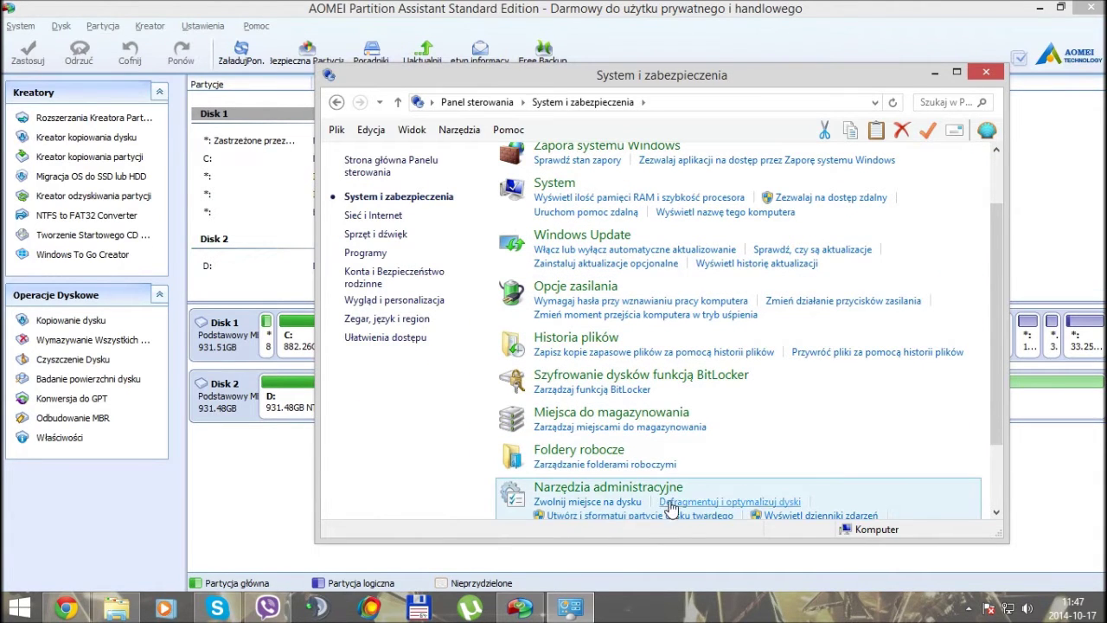
scroll(665, 511, down, 1)
click(684, 467)
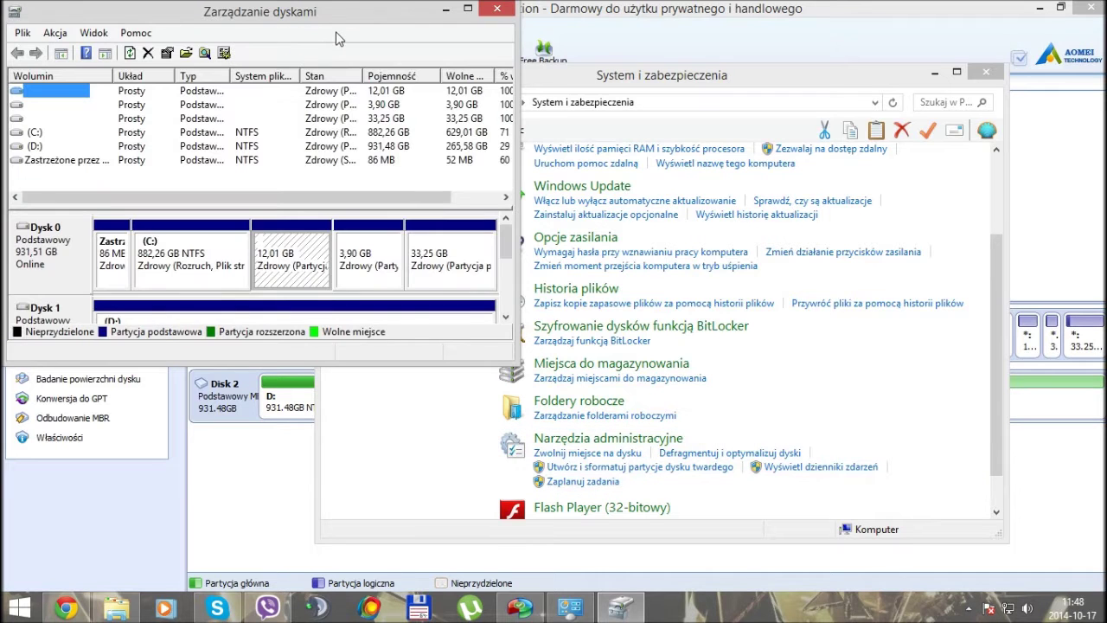
click(468, 8)
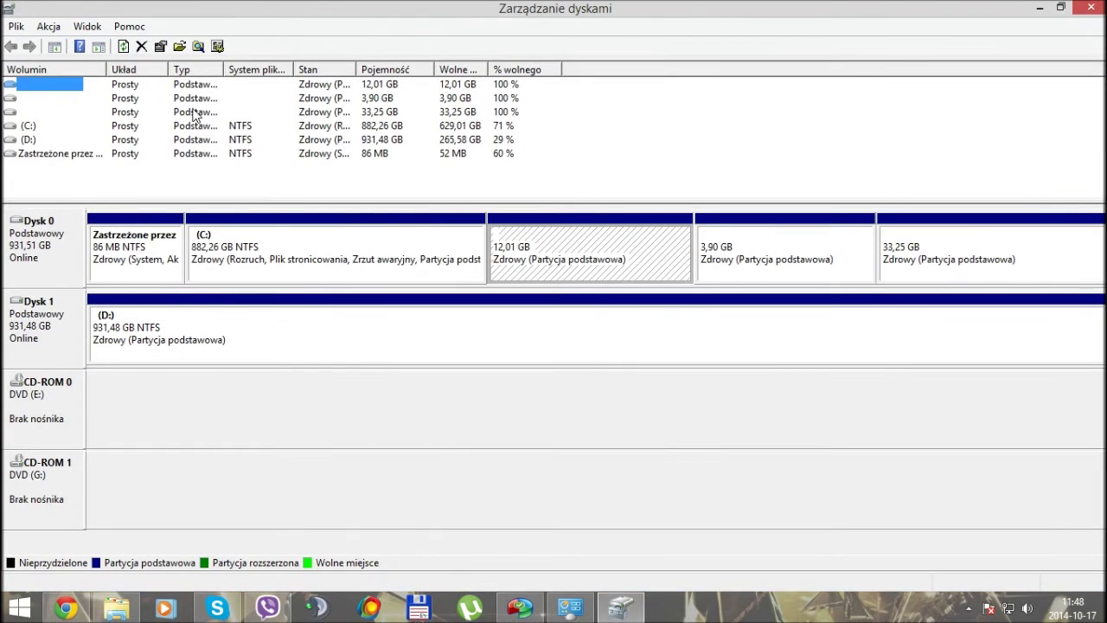
click(81, 173)
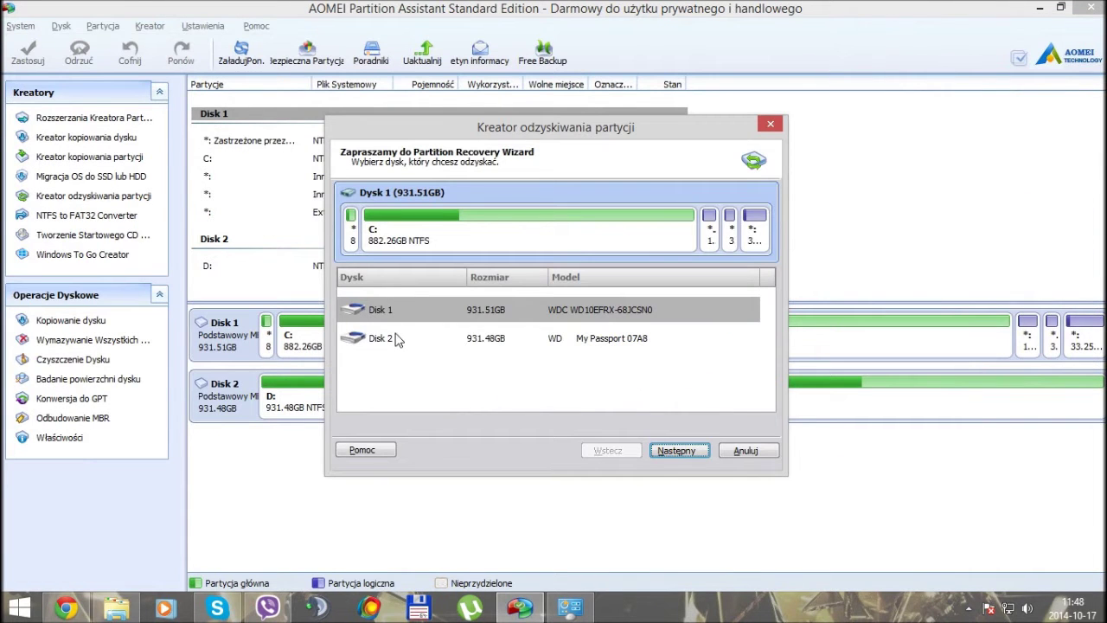
Step: Choose Disk 2 in the AOMEI recovery wizard and proceed to the search method options
click(398, 338)
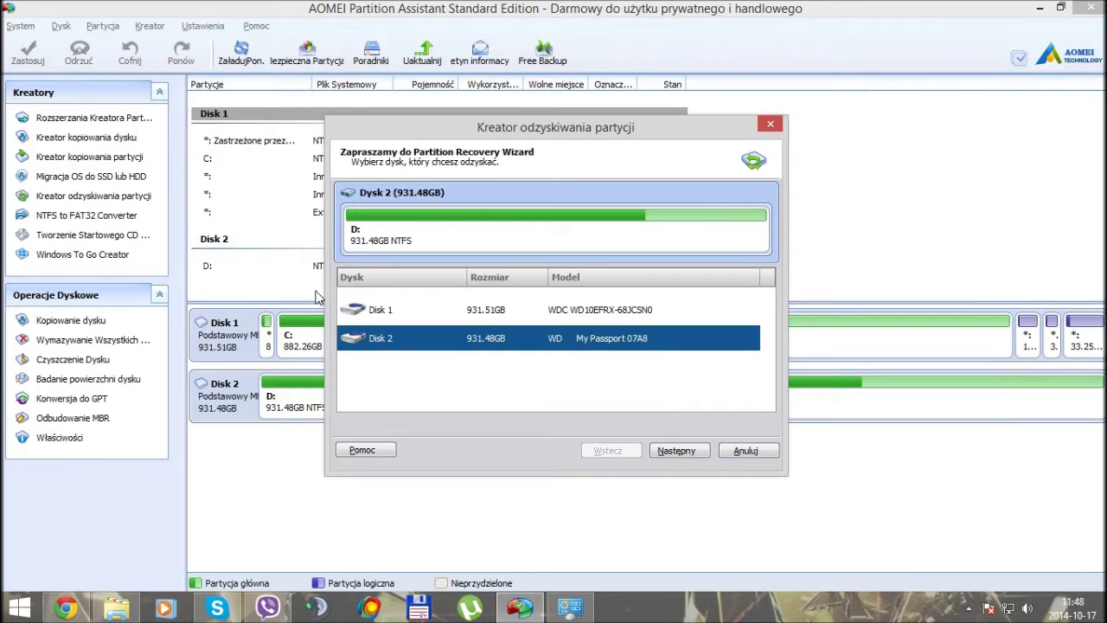
click(597, 238)
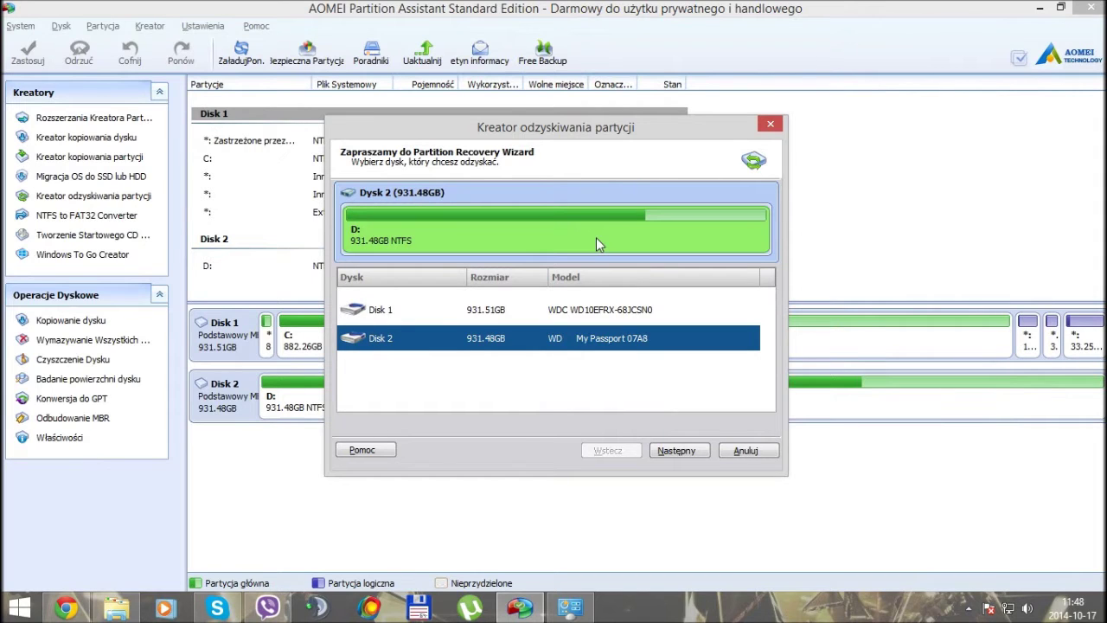
click(698, 452)
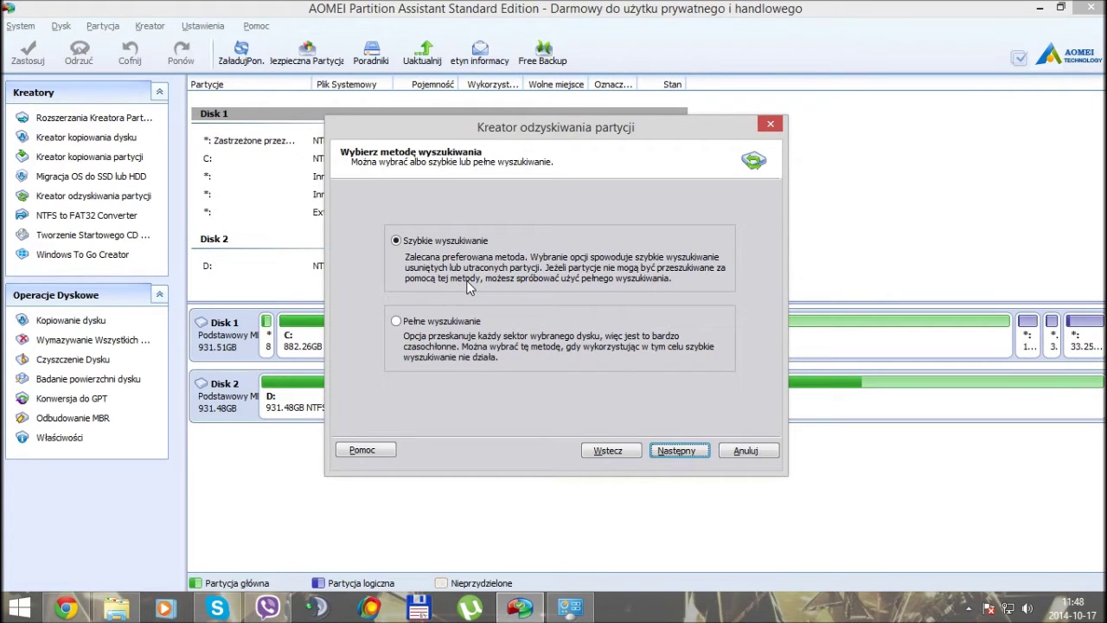
Step: Close the recovery wizard, AOMEI Partition Assistant and the Control Panel window
click(770, 125)
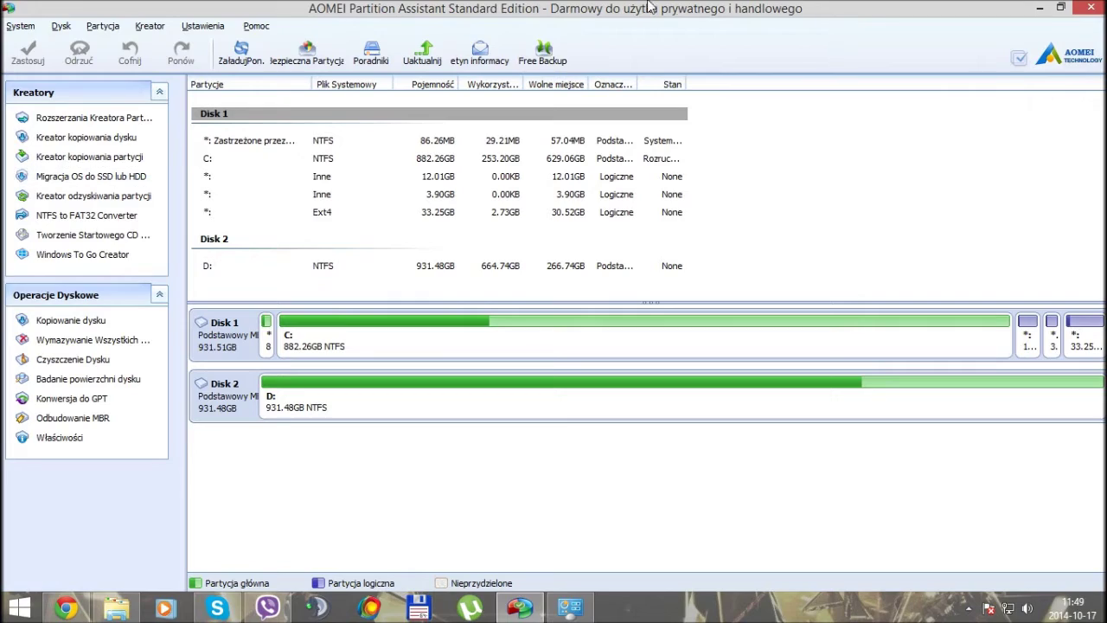
click(1077, 13)
click(991, 74)
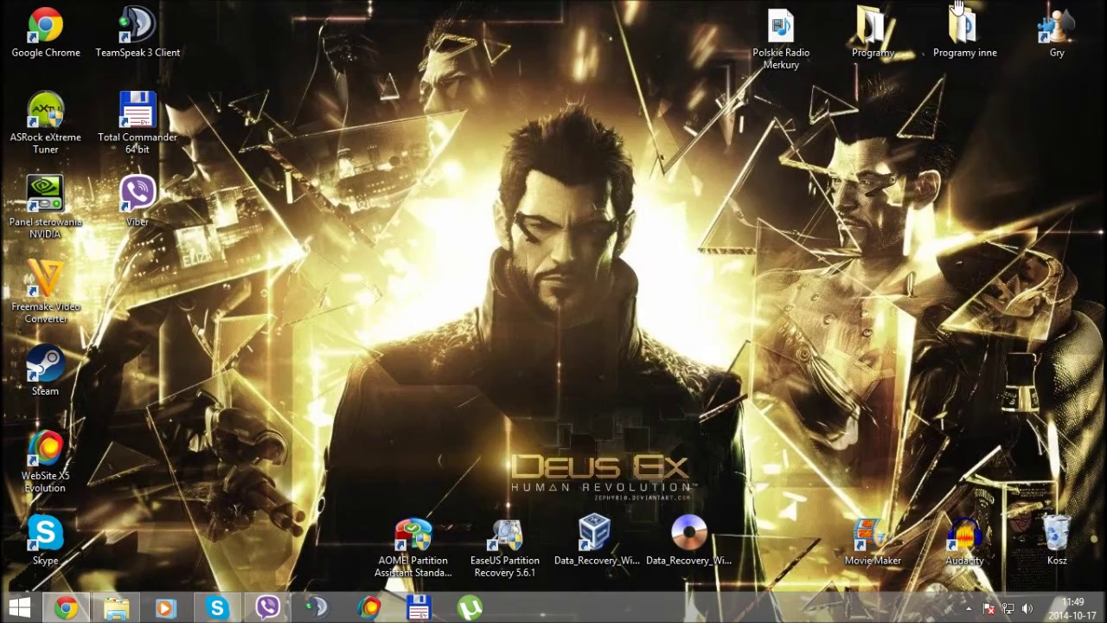
Step: Launch EaseUS Partition Recovery, move its window up the desktop and start the Partition Recovery function
click(494, 545)
double_click(495, 547)
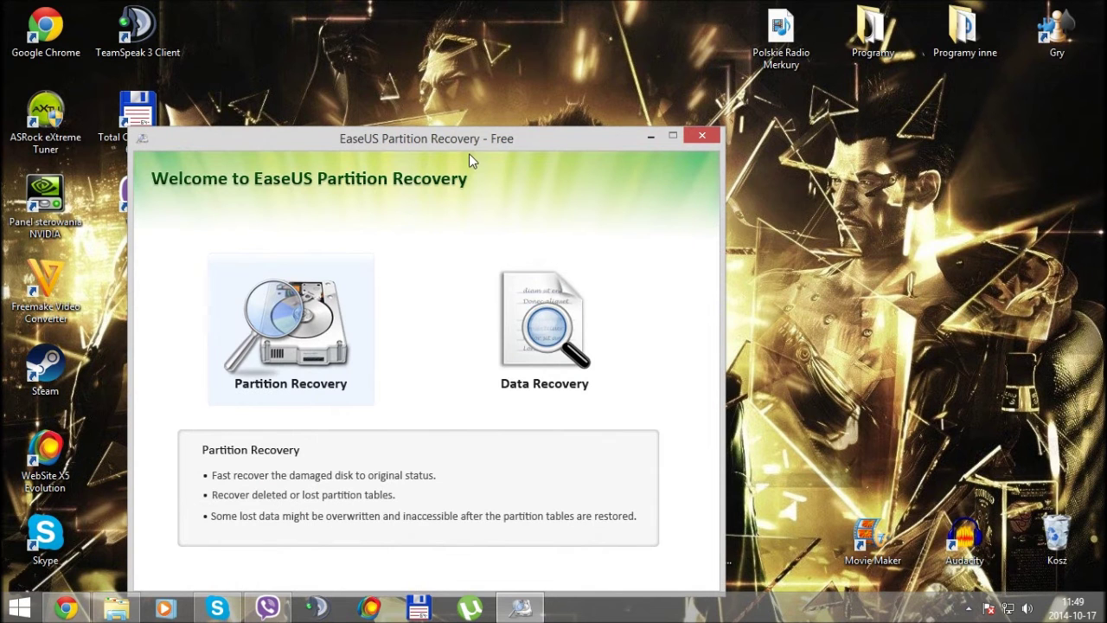
drag(469, 155, 430, 55)
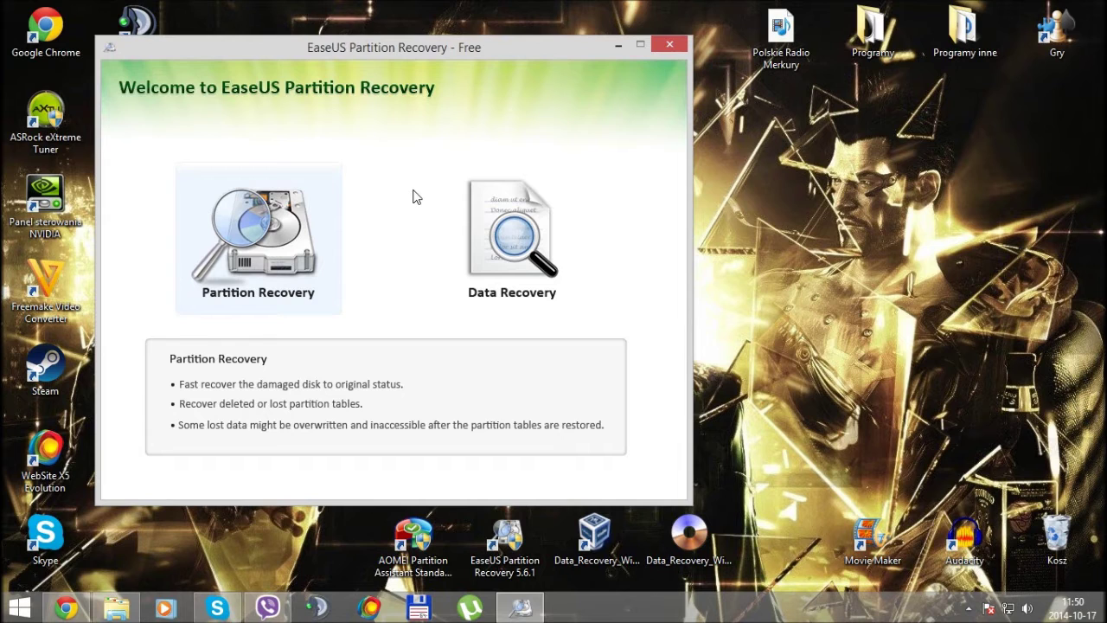
click(256, 221)
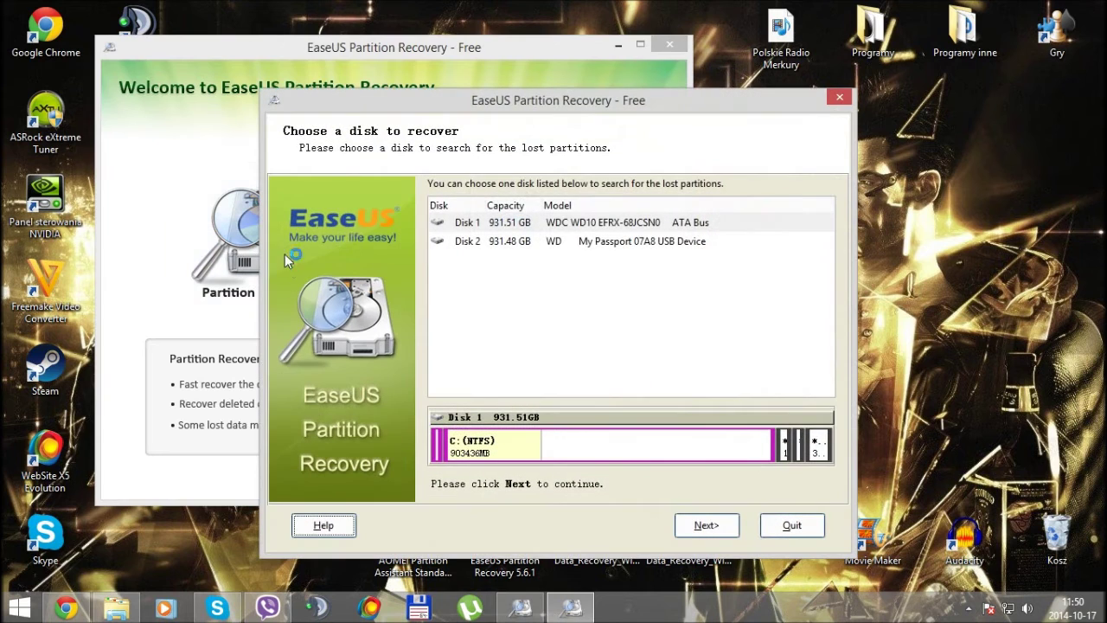
Step: Choose Disk 2 for recovery and accept Search Entire Disk as the searching area
click(474, 243)
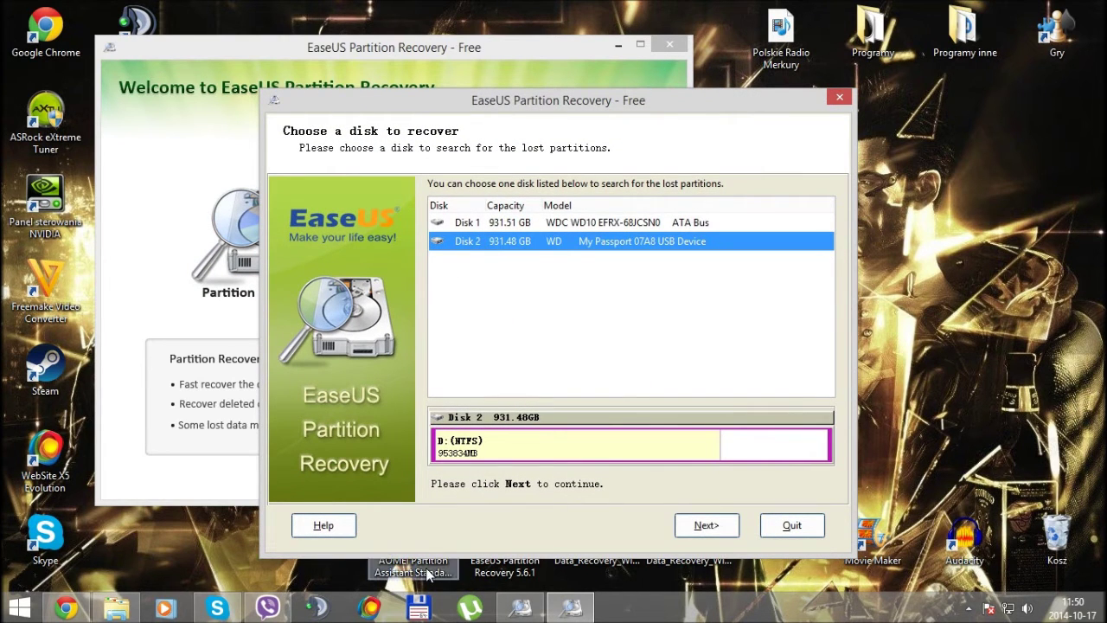
click(715, 526)
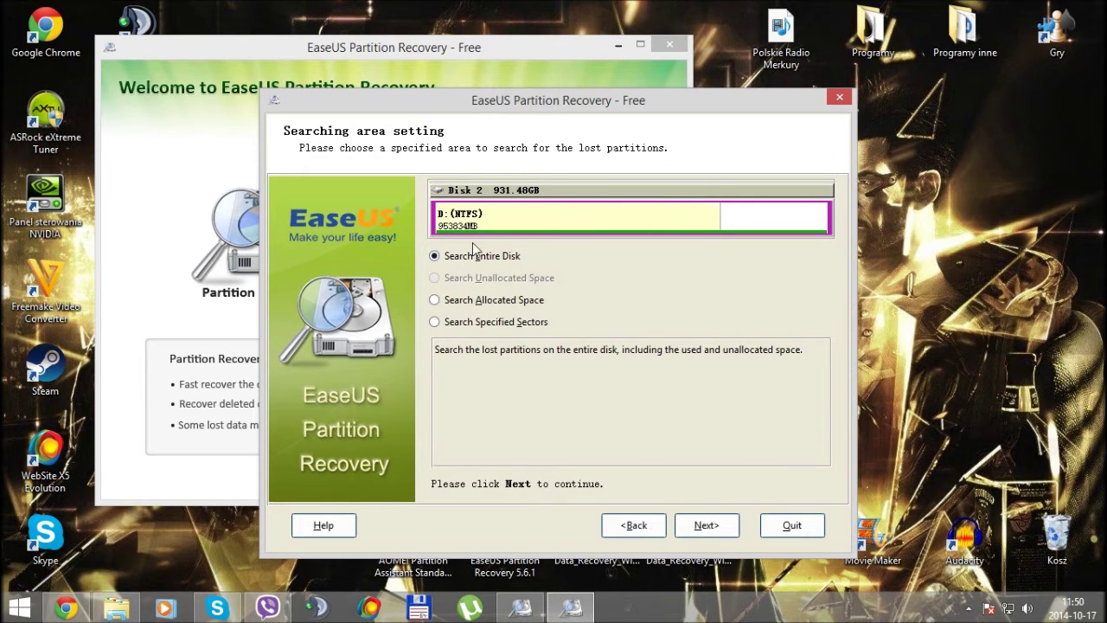
mouse_move(504, 234)
click(727, 524)
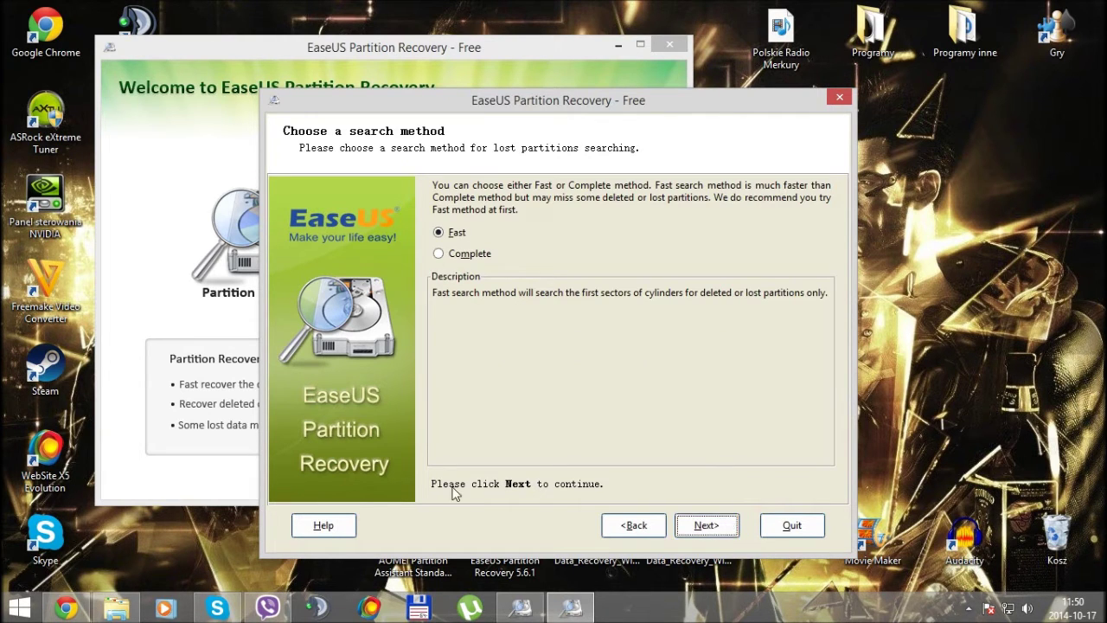
Step: View the Complete search method's description, then run the lost partition search with the Fast method
click(439, 255)
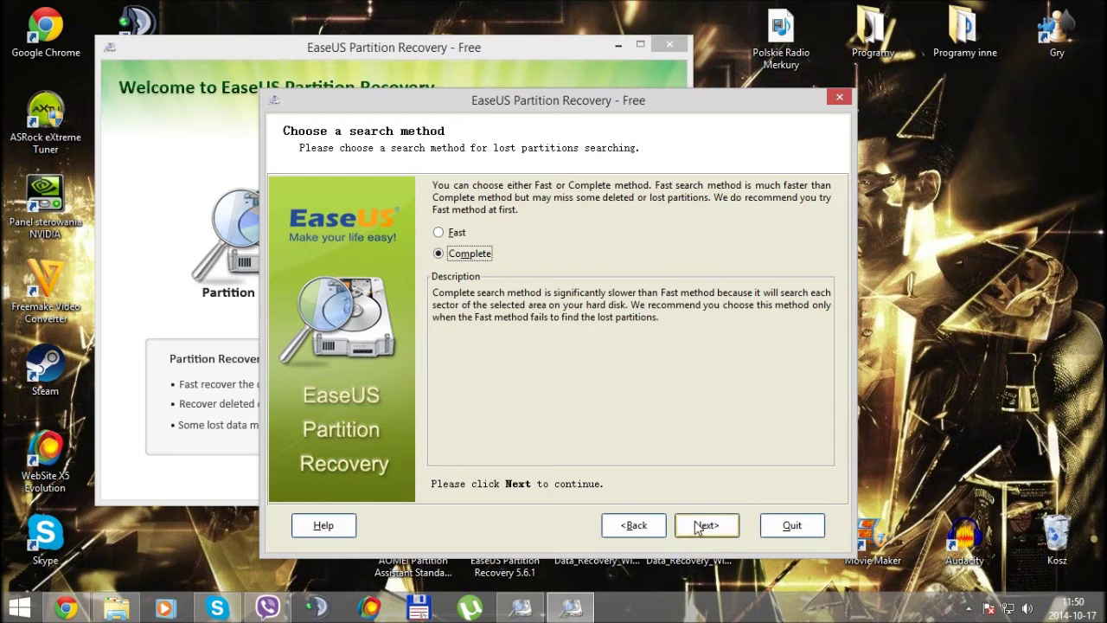
click(459, 242)
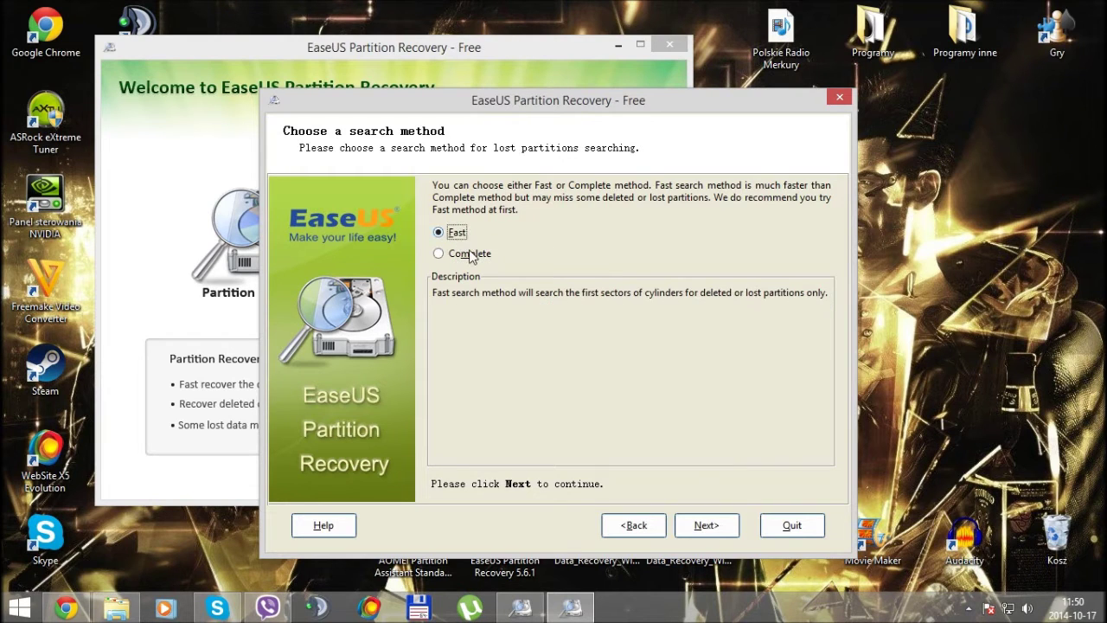
click(708, 526)
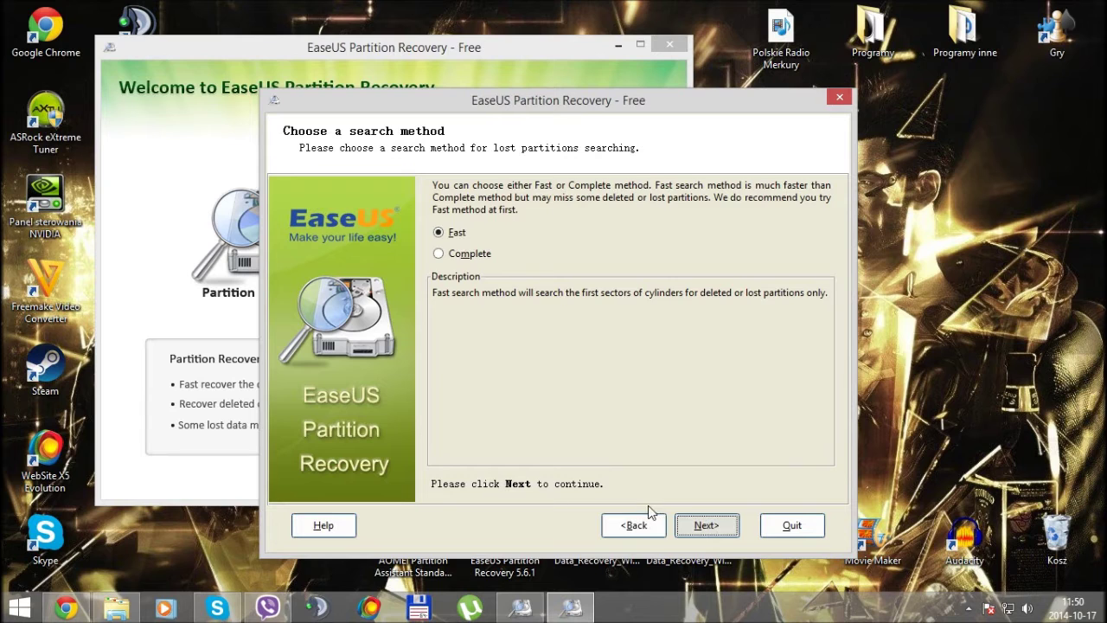
Step: Select the D: partition in the search results and open its contents for exploring
click(487, 232)
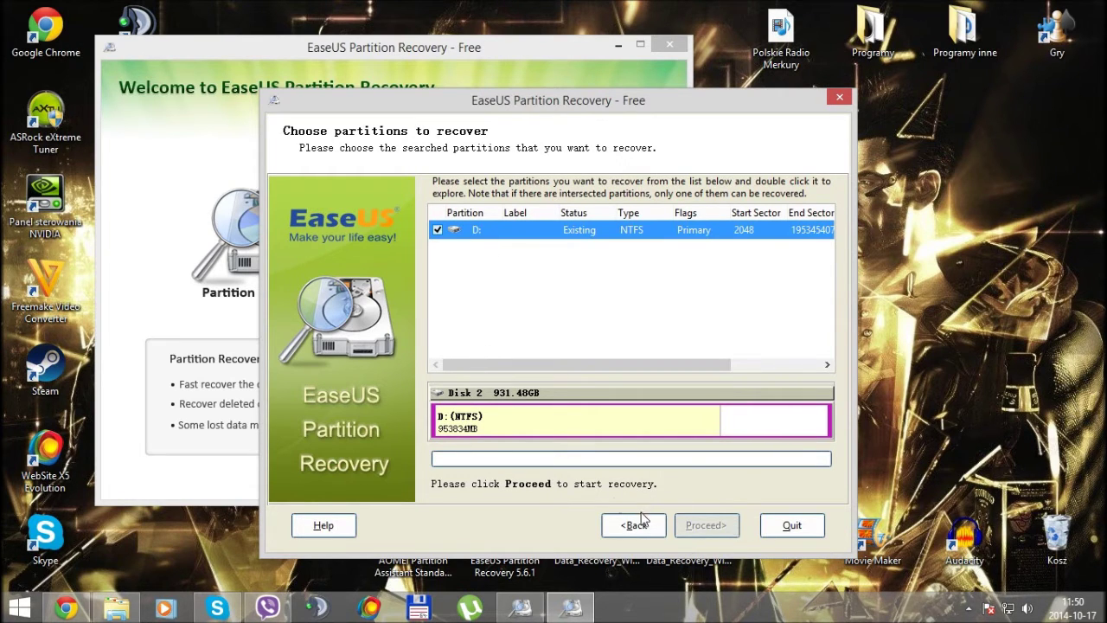
click(476, 421)
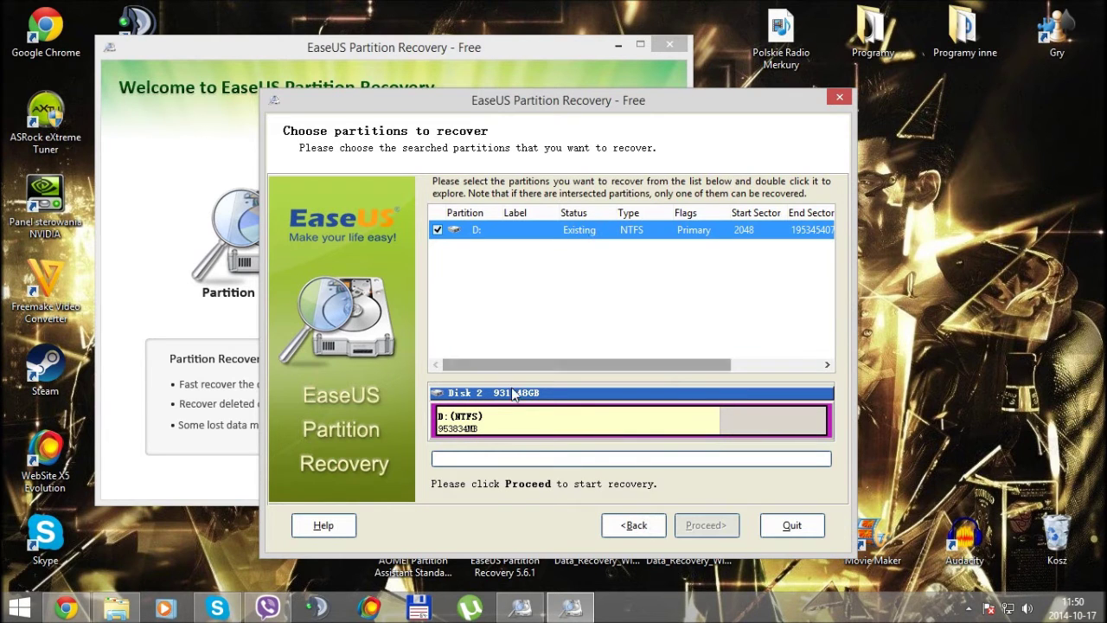
double_click(545, 232)
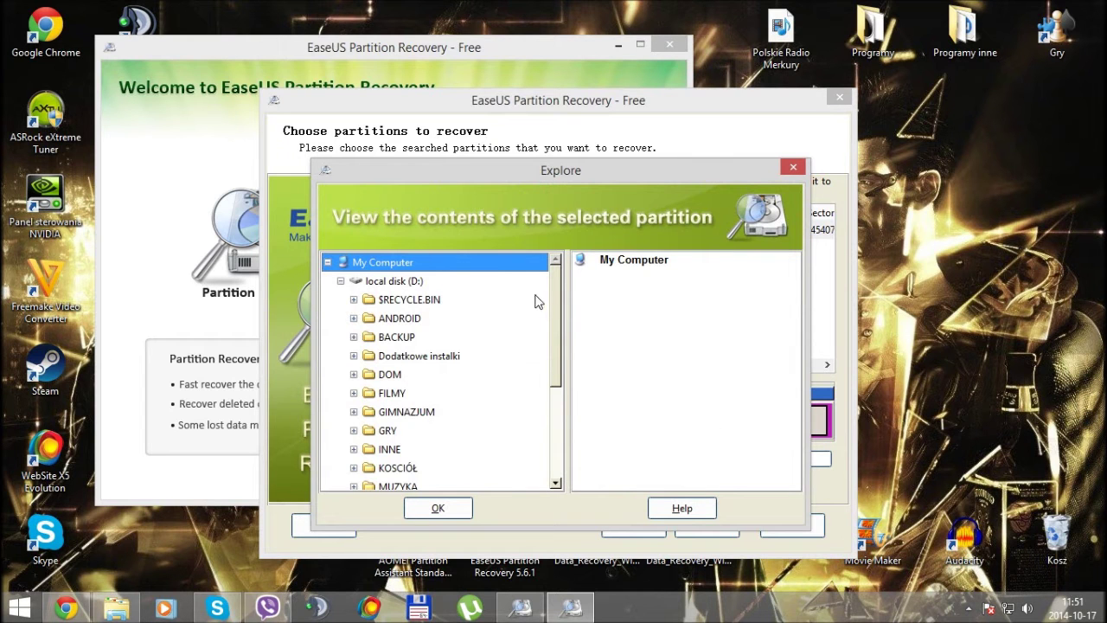
drag(482, 179, 509, 118)
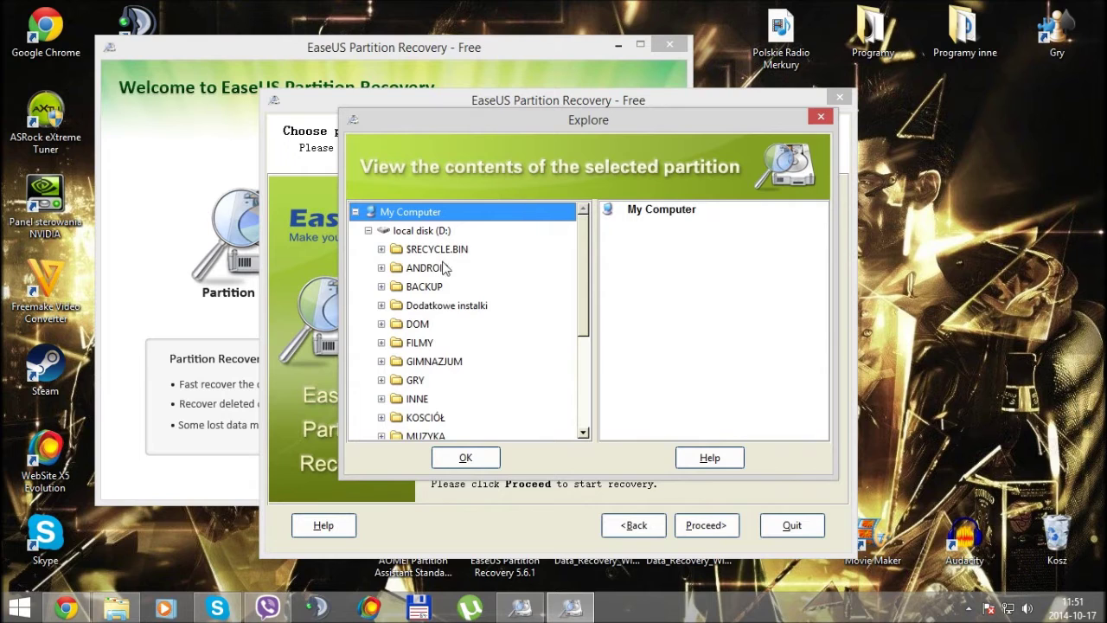
Step: Browse the folders on D:, view the Extras folder inside WD, and close the Explore window
drag(582, 262, 601, 371)
click(383, 373)
click(424, 395)
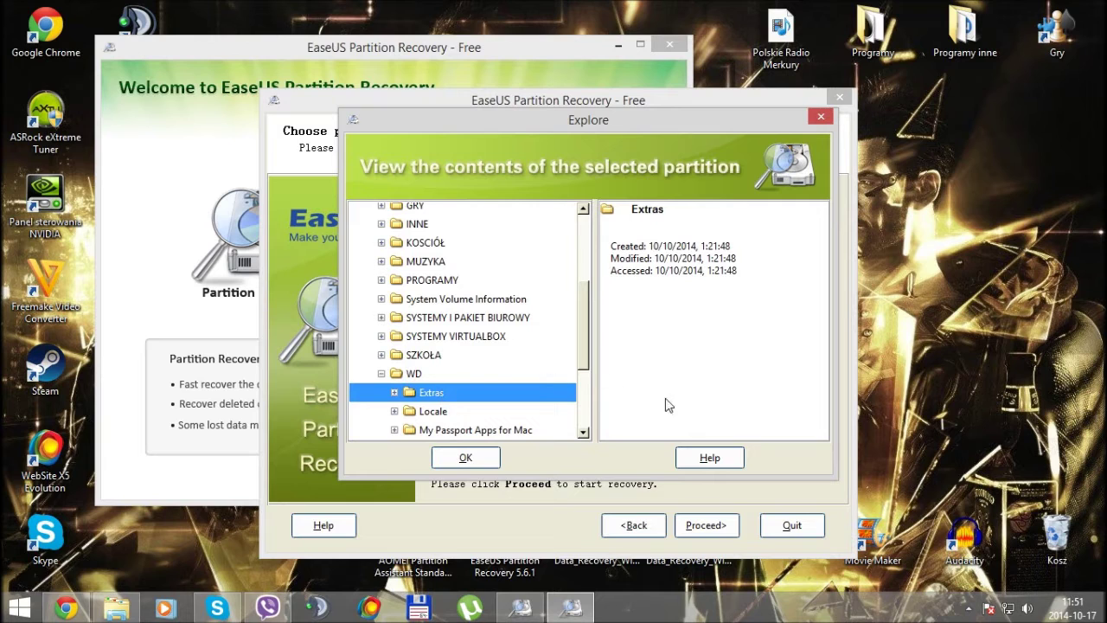
click(383, 374)
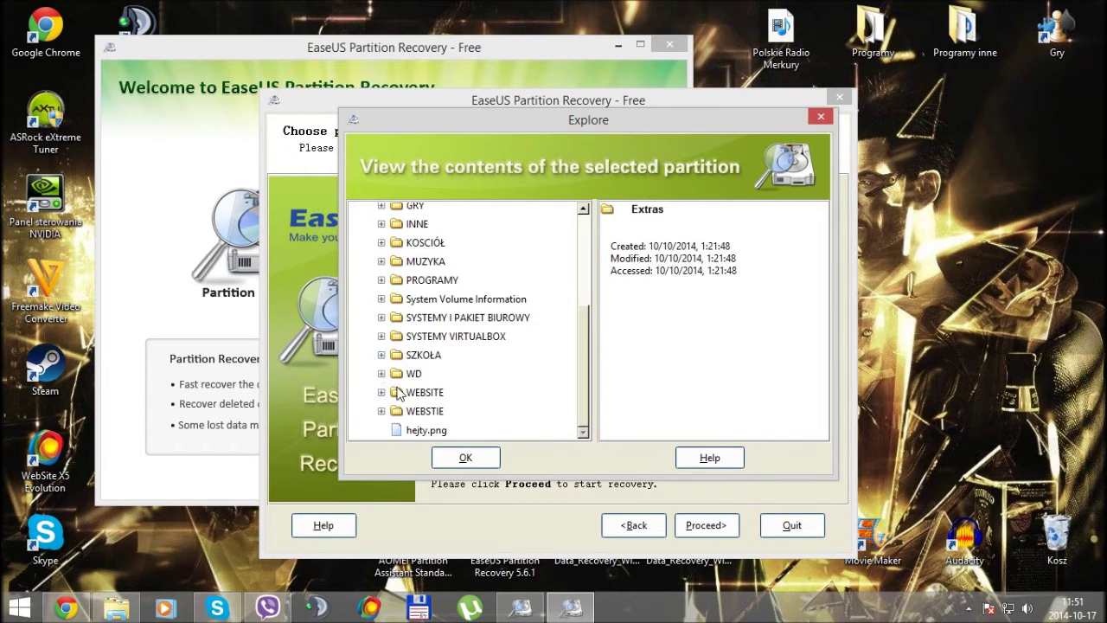
drag(589, 410, 577, 299)
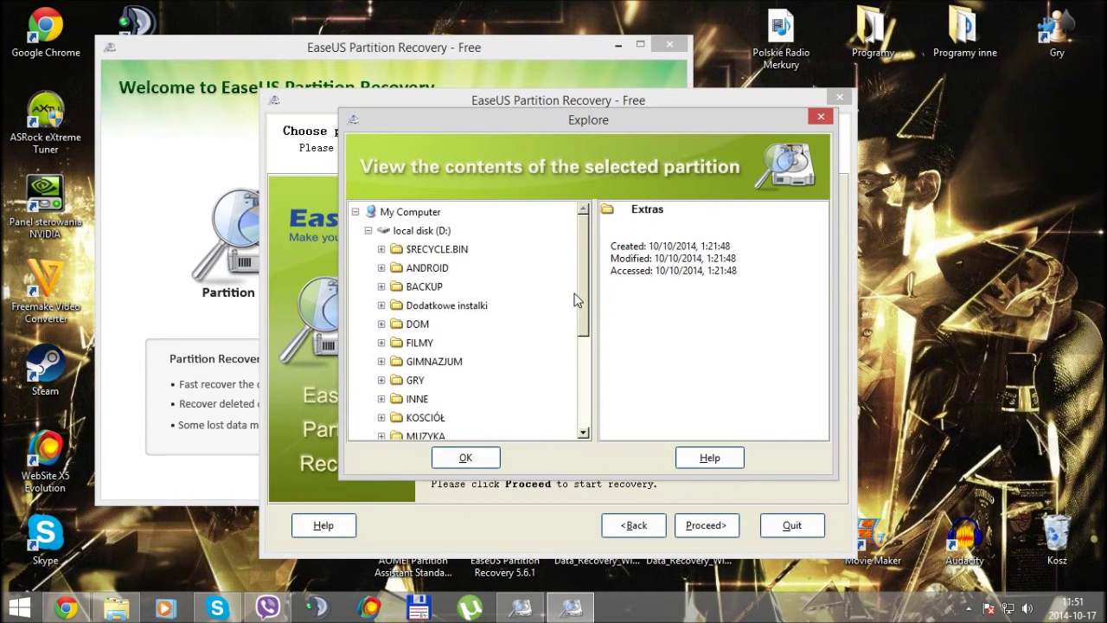
click(822, 117)
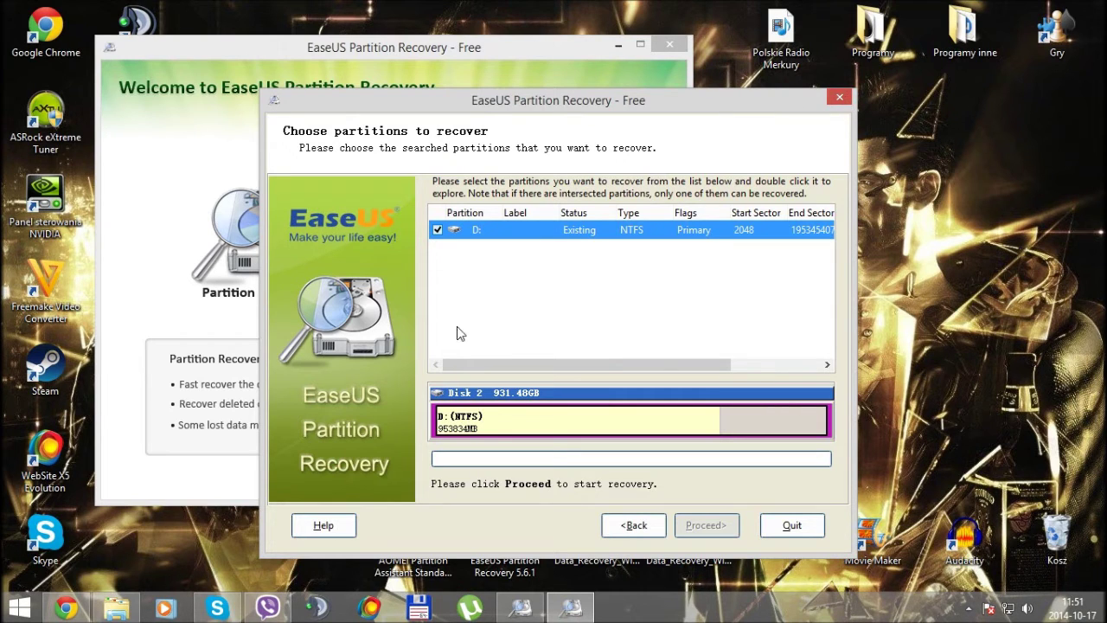
Step: Quit the partition search wizard and open Partition Recovery in the EaseUS Data Recovery Wizard
click(838, 98)
mouse_move(508, 167)
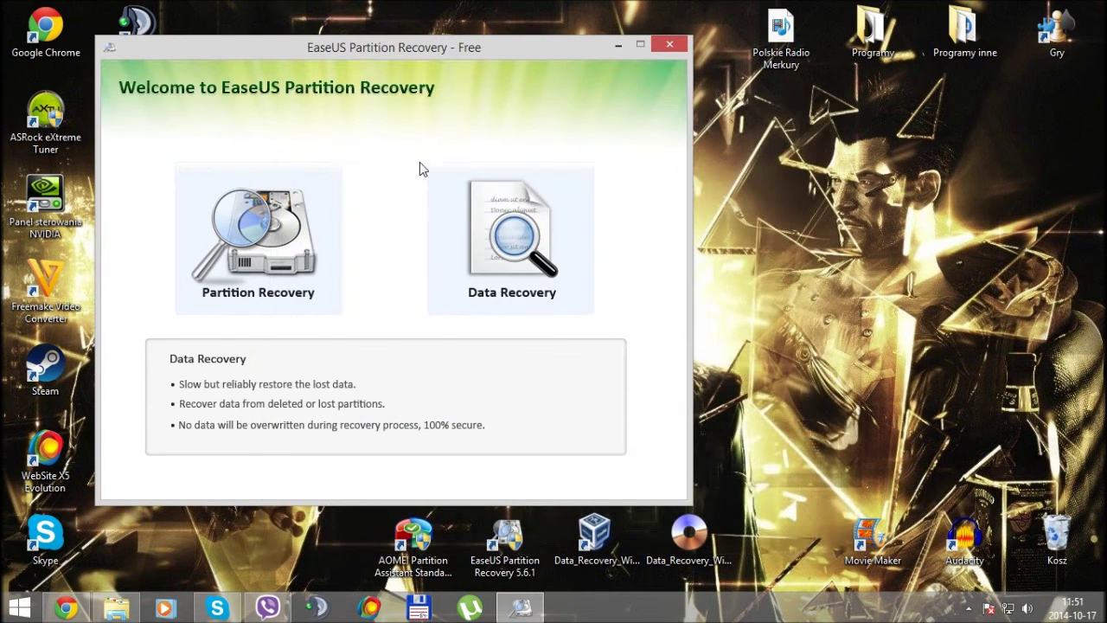
click(509, 228)
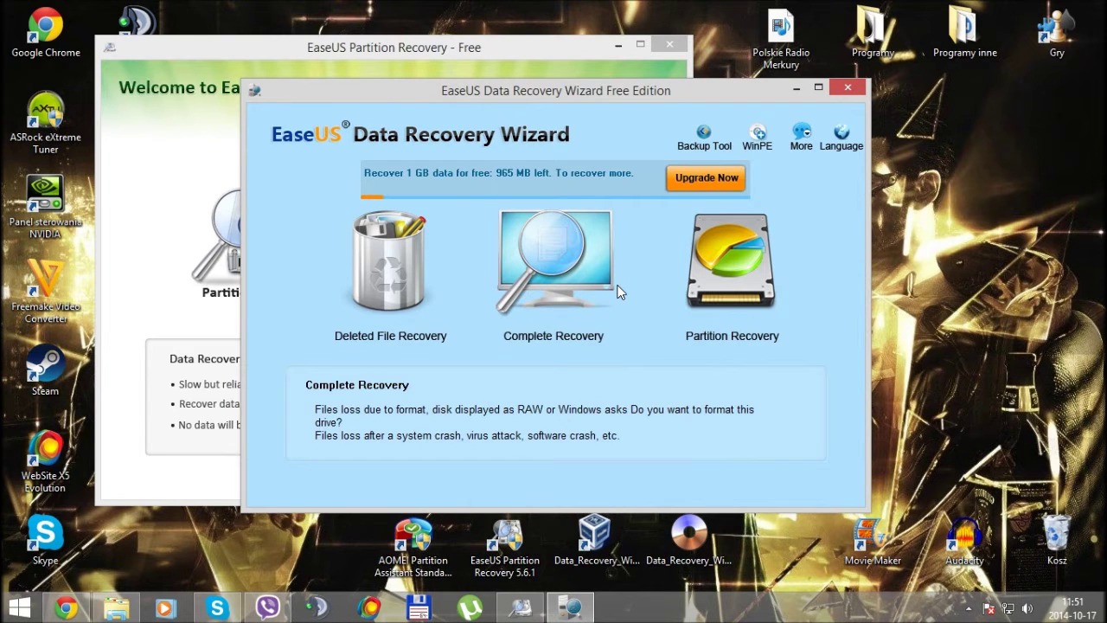
click(718, 270)
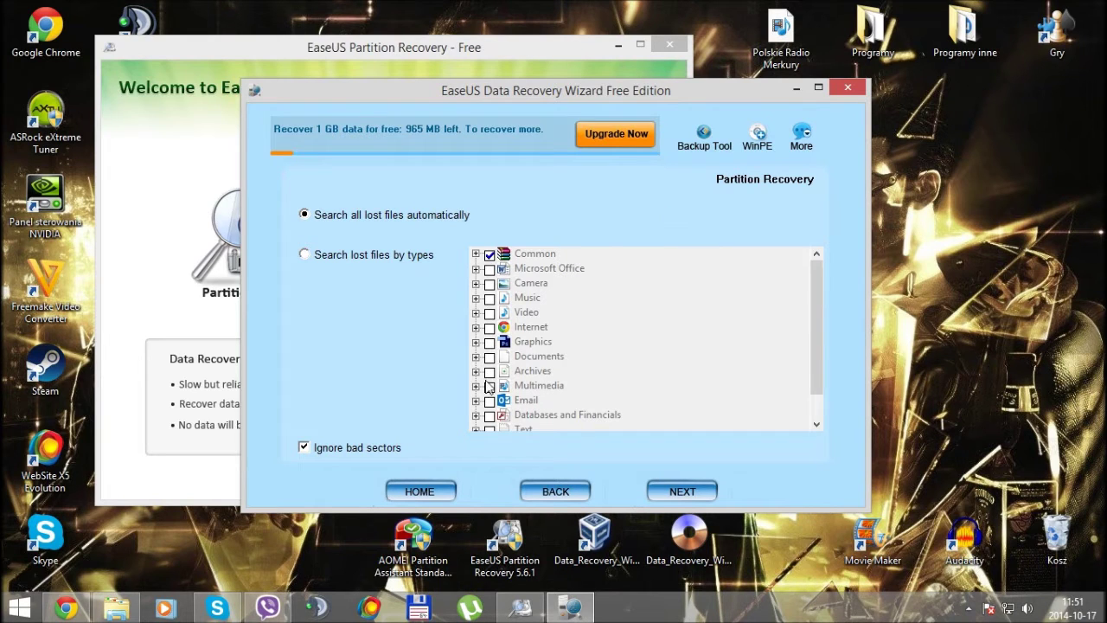
Step: Move the Data Recovery Wizard window aside to view the Partition Recovery and Data Recovery descriptions behind it
drag(366, 93, 600, 168)
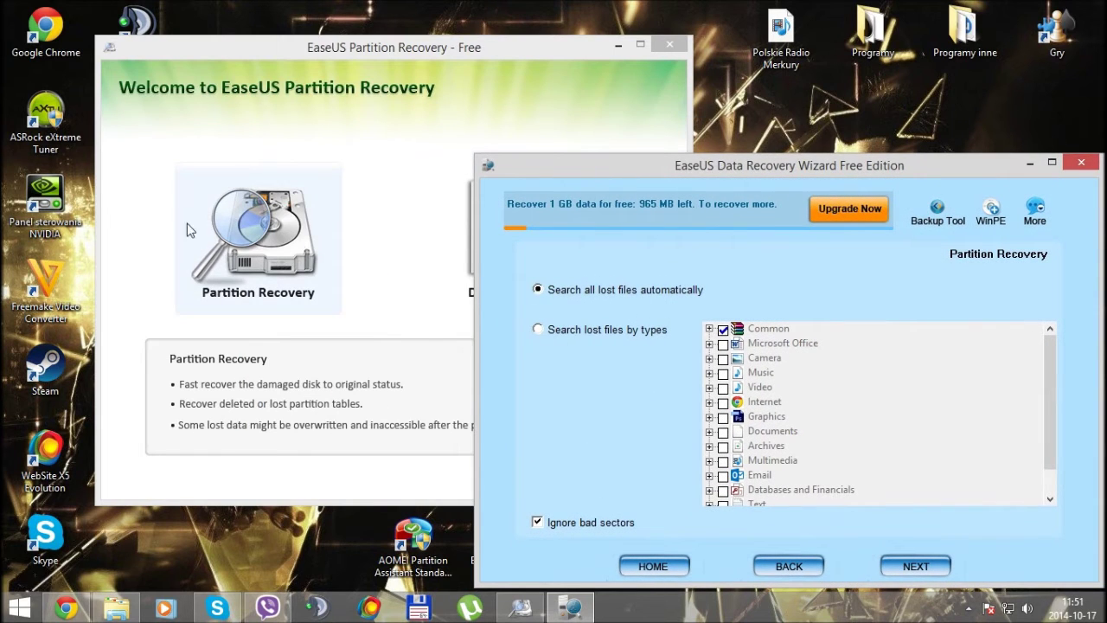
drag(532, 170, 683, 158)
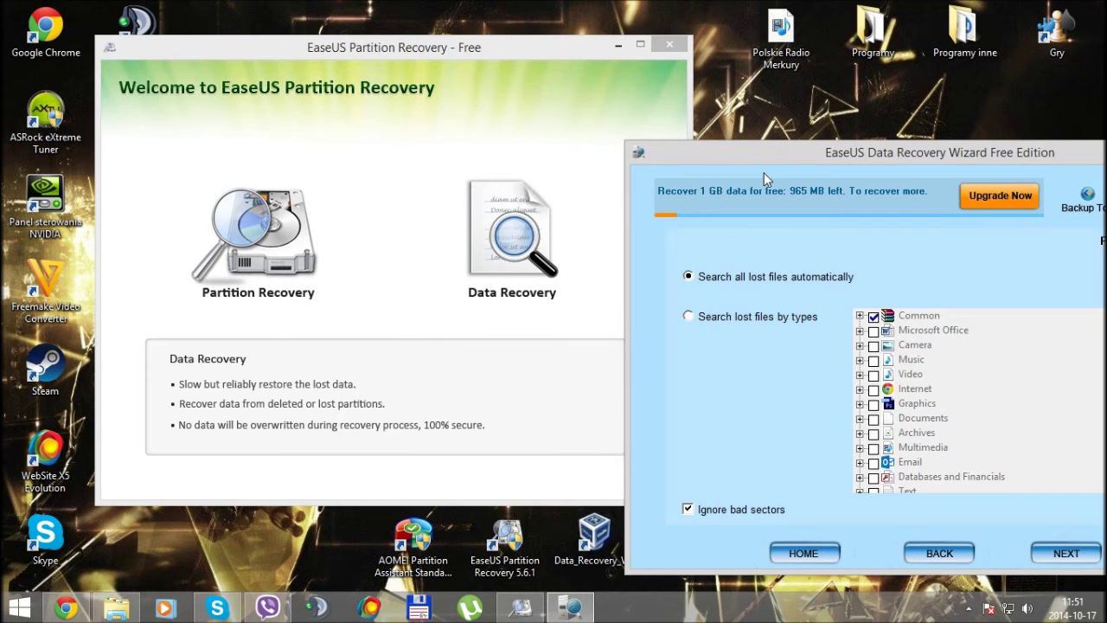
drag(768, 159, 496, 85)
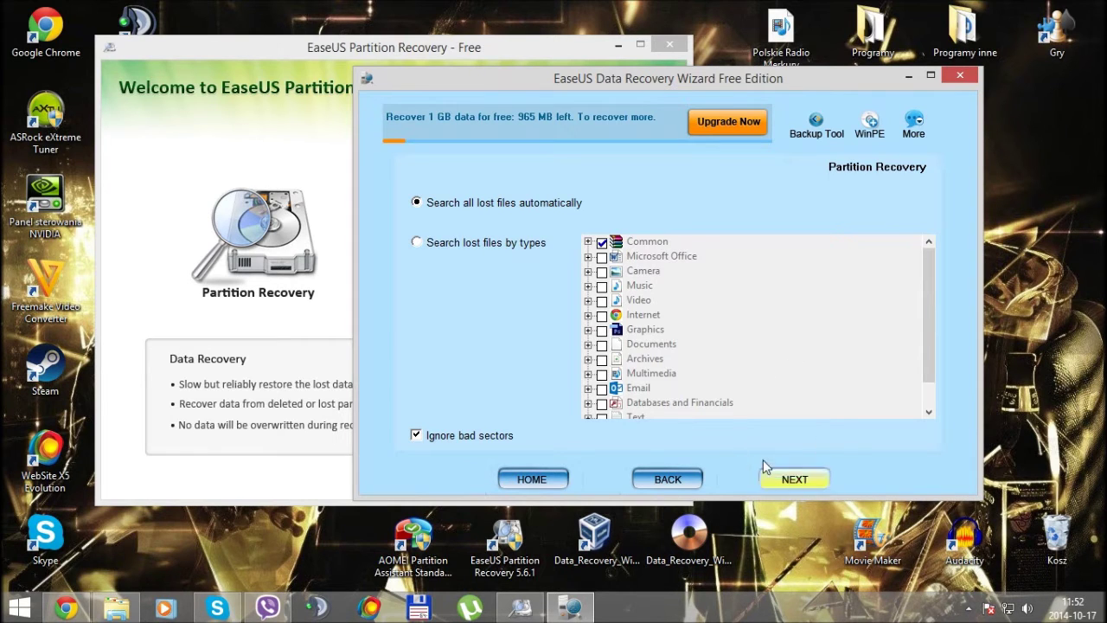
Step: Reopen Partition Recovery with automatic search for all lost files and start searching the WD My Passport 07A8 USB Device disk
click(666, 477)
click(839, 249)
click(793, 475)
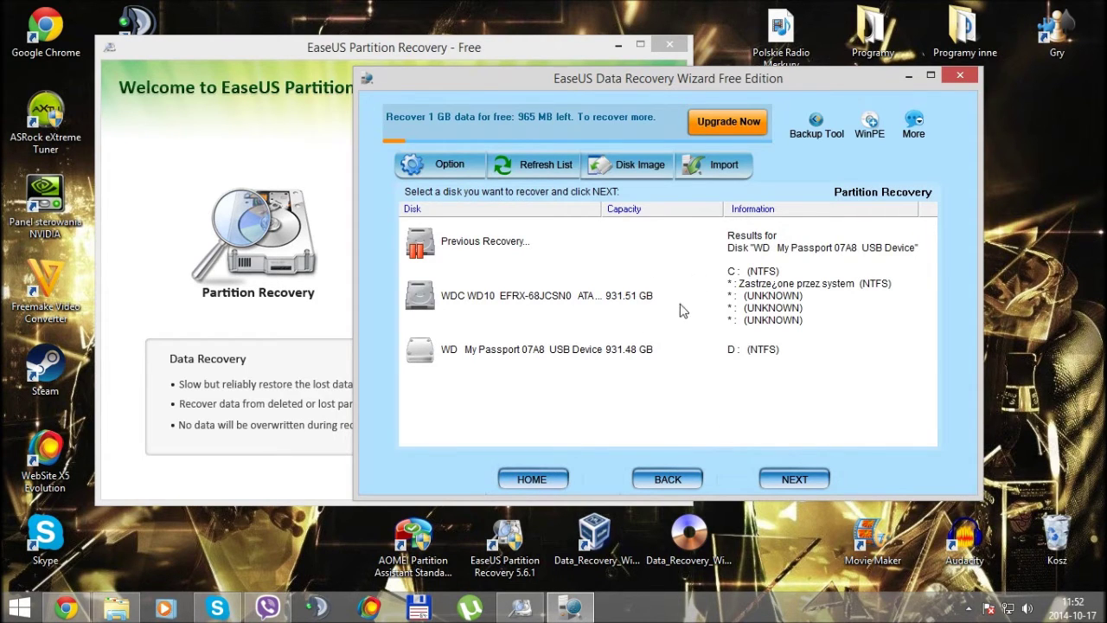
click(631, 359)
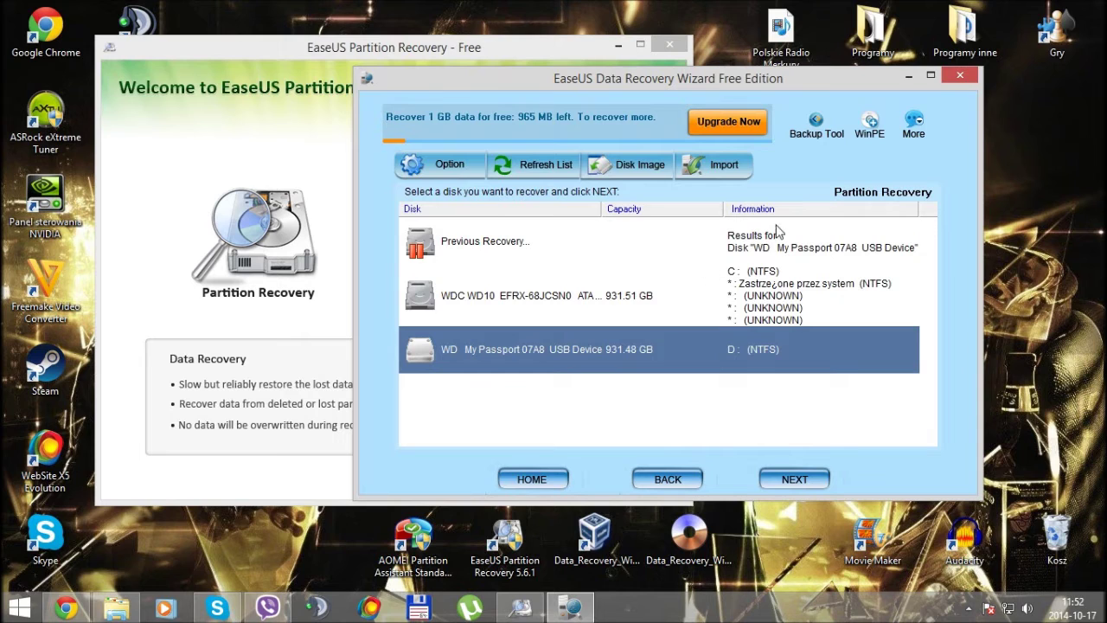
click(795, 478)
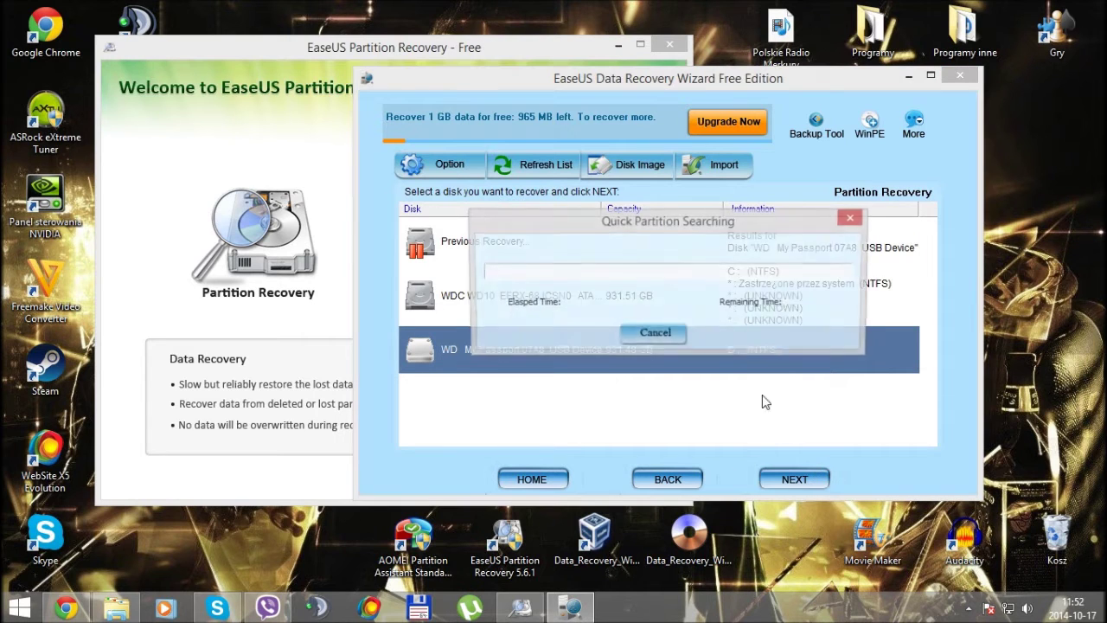
Step: Cancel the quick partition search and stop the intelligent search of the WD My Passport disk
click(674, 335)
click(676, 333)
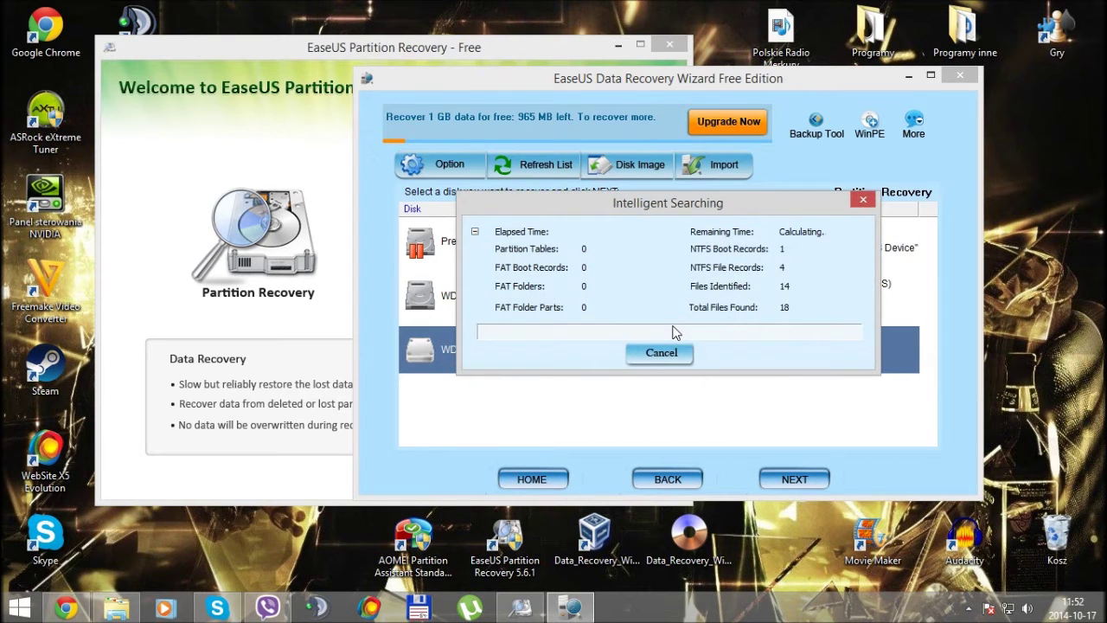
click(678, 352)
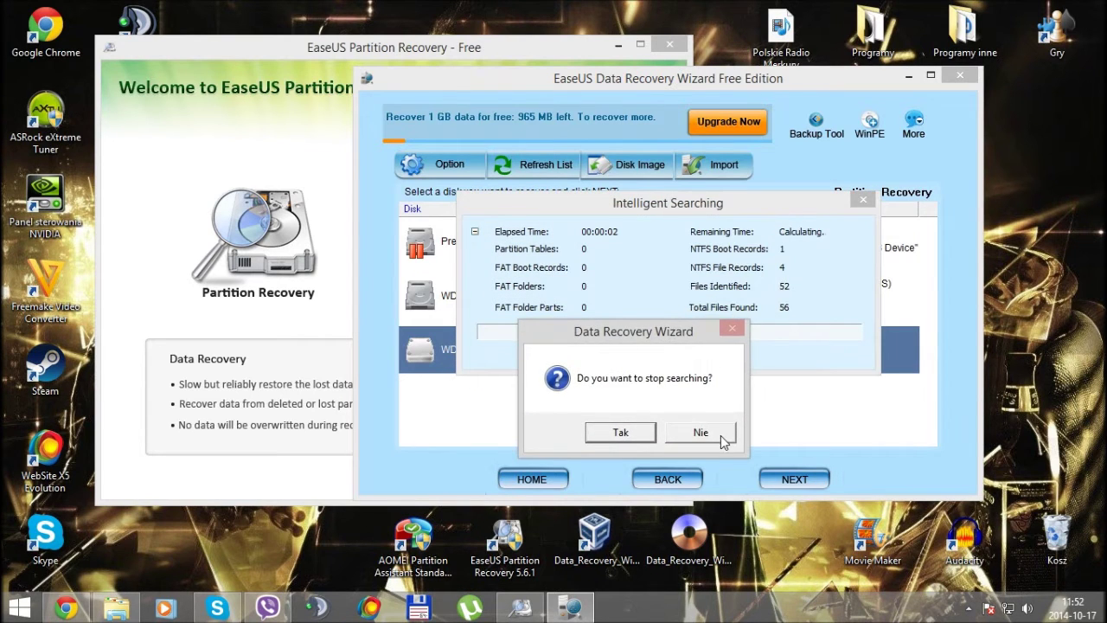
click(719, 429)
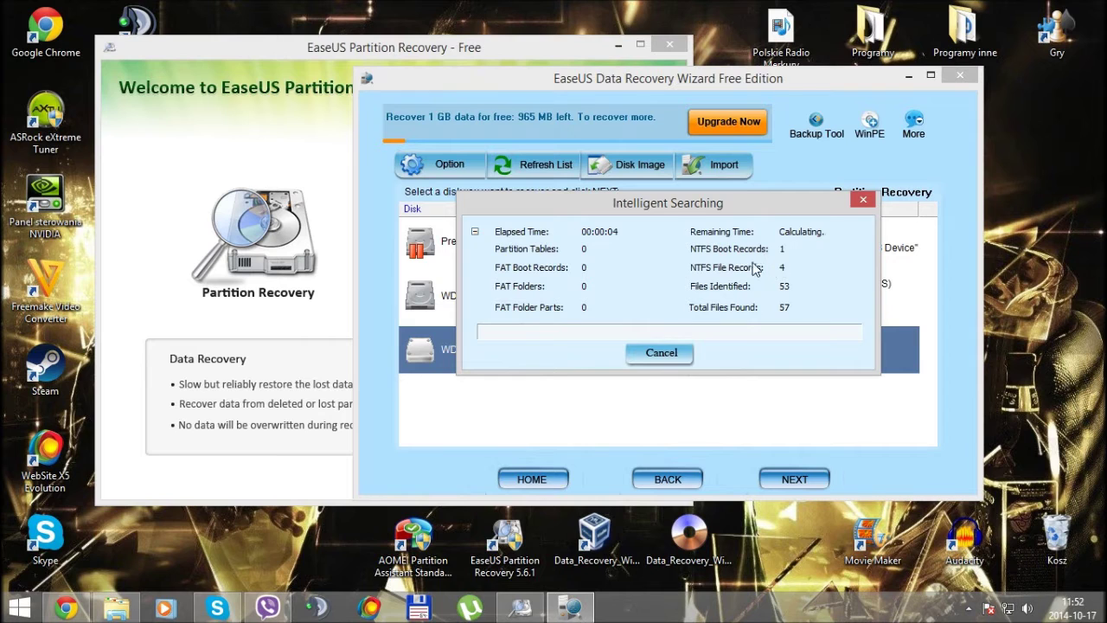
click(682, 353)
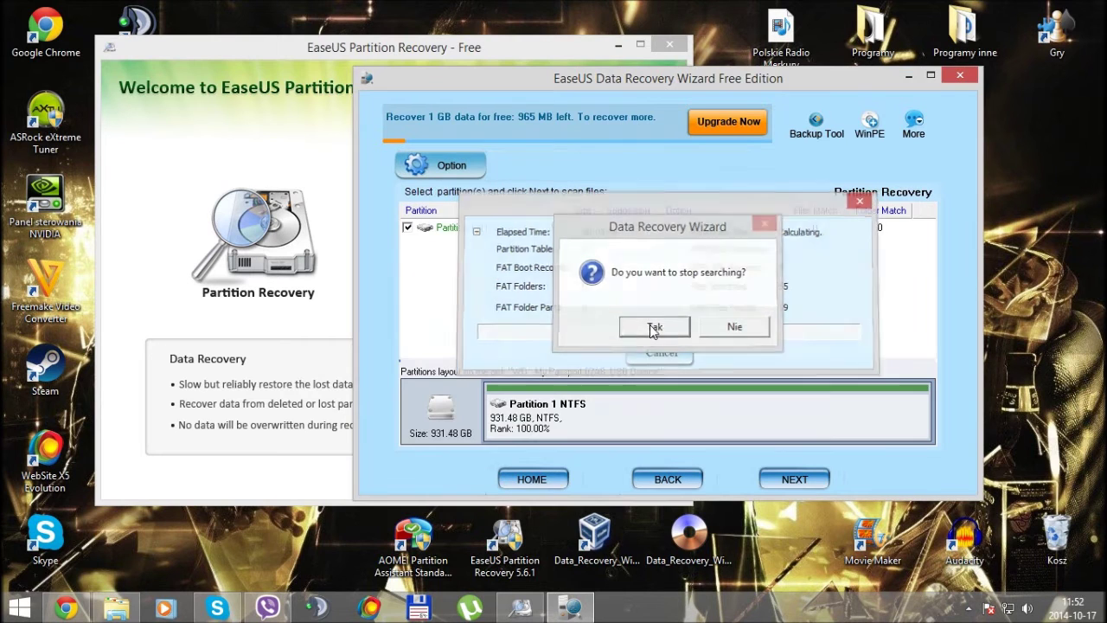
click(655, 323)
Step: Scan Partition 1 NTFS for files and expand the Raw Files group in the results
click(471, 230)
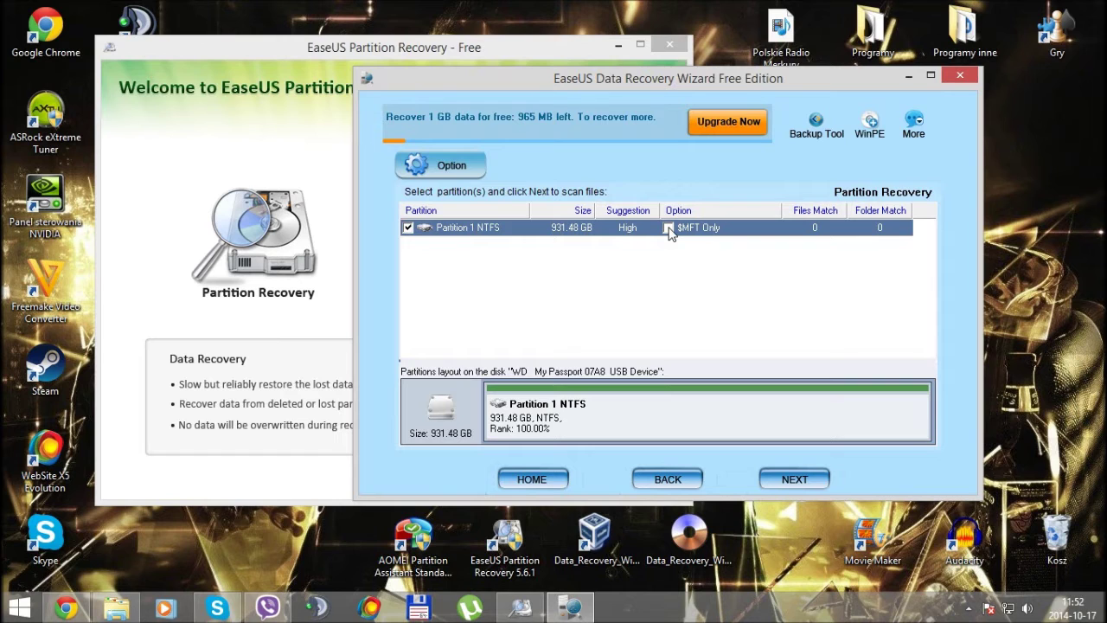
click(791, 482)
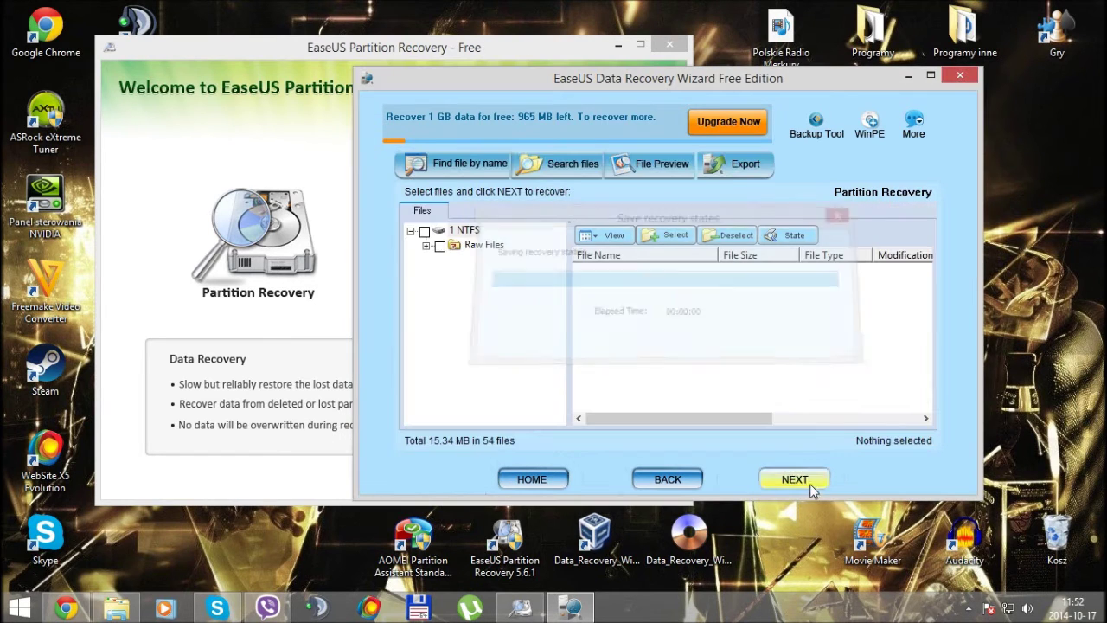
click(452, 246)
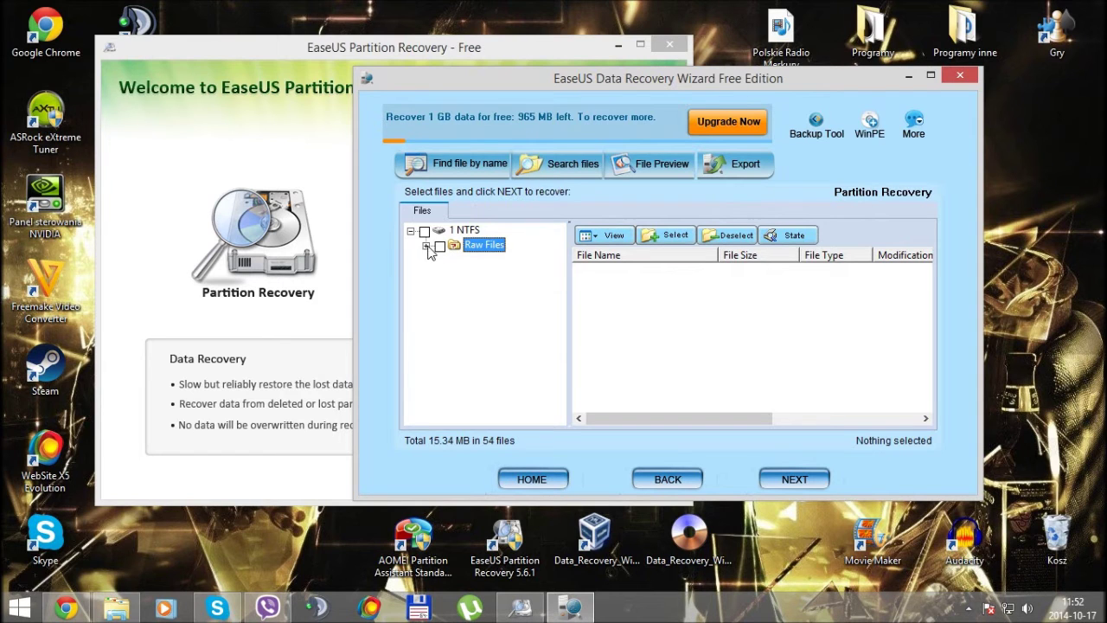
click(427, 246)
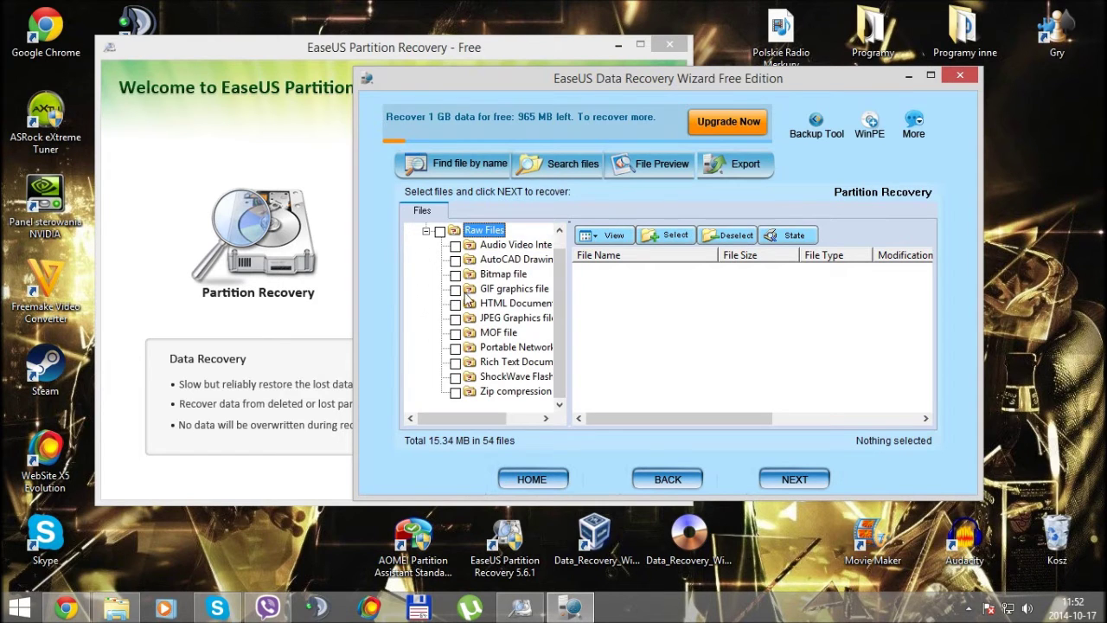
Step: Mark all Raw Files for recovery and view the GIF graphics files, highlighting FILE001.GIF
click(440, 232)
click(513, 294)
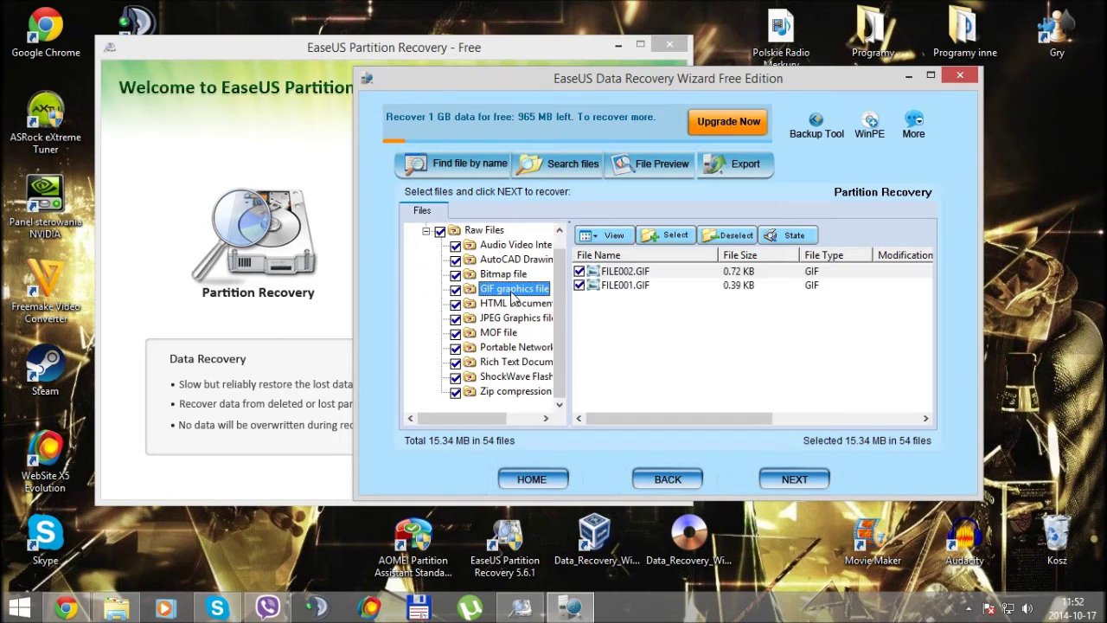
click(611, 286)
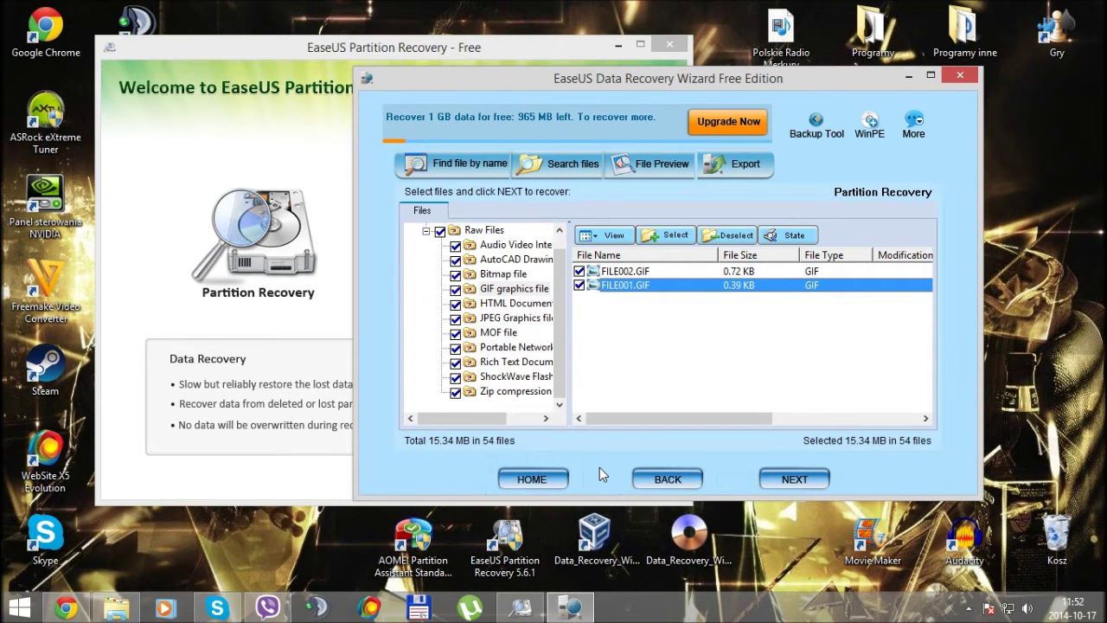
Step: Proceed with the marked files and choose the local disk C:\ as the recovery location
click(710, 535)
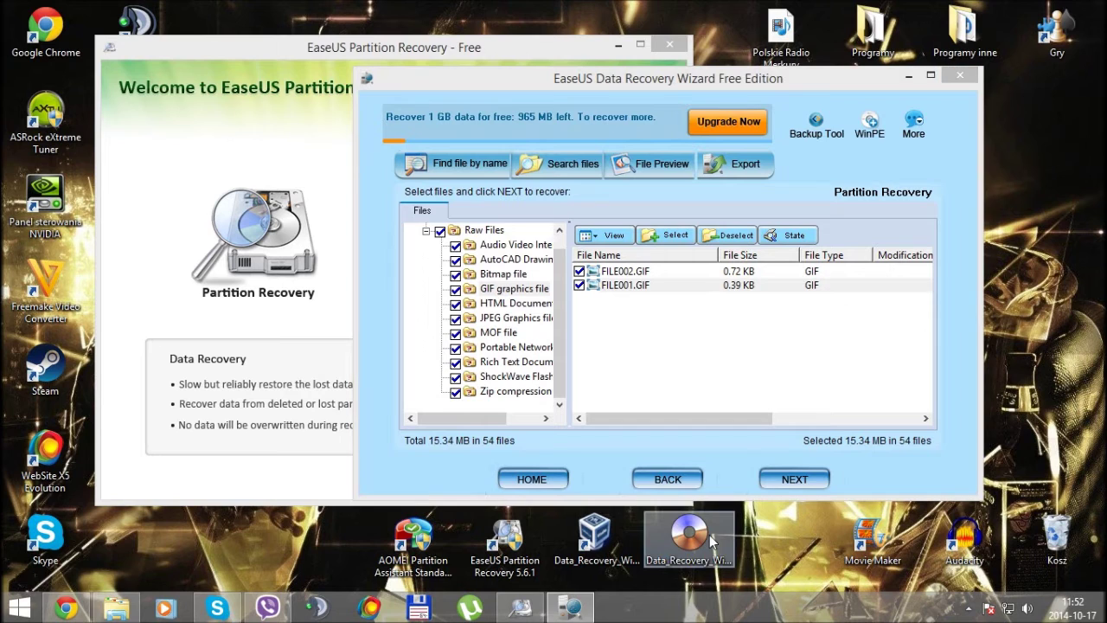
click(737, 444)
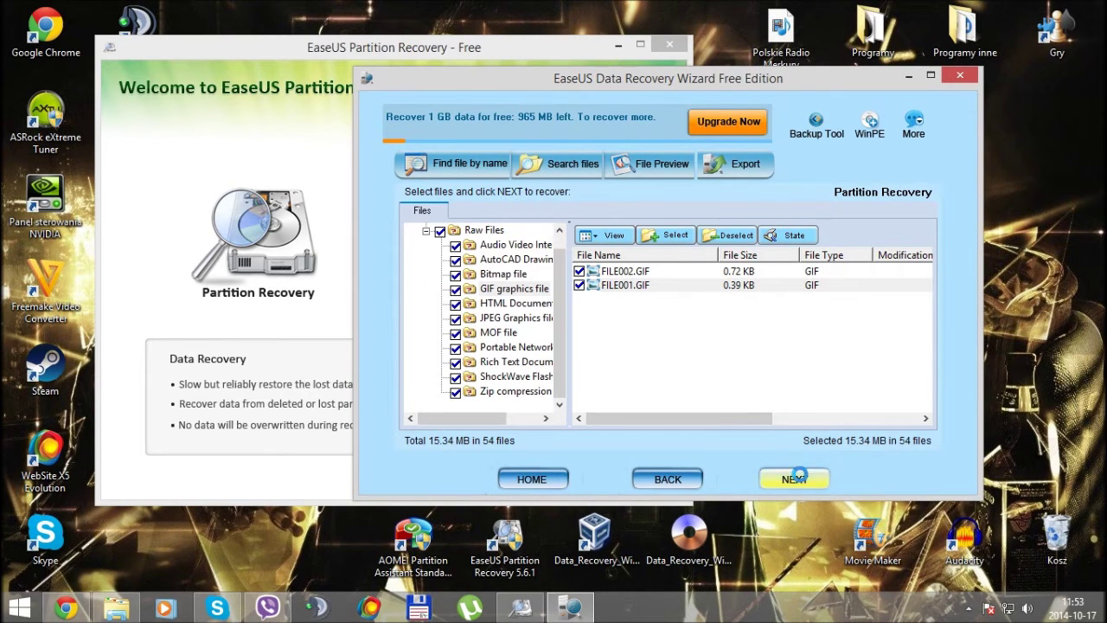
click(794, 479)
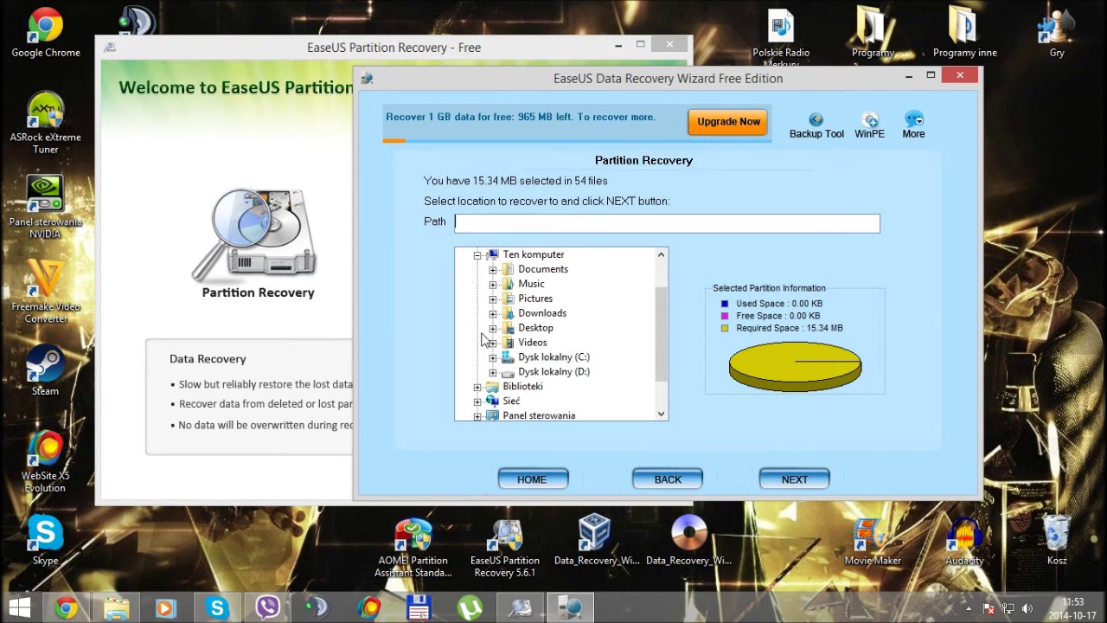
click(541, 357)
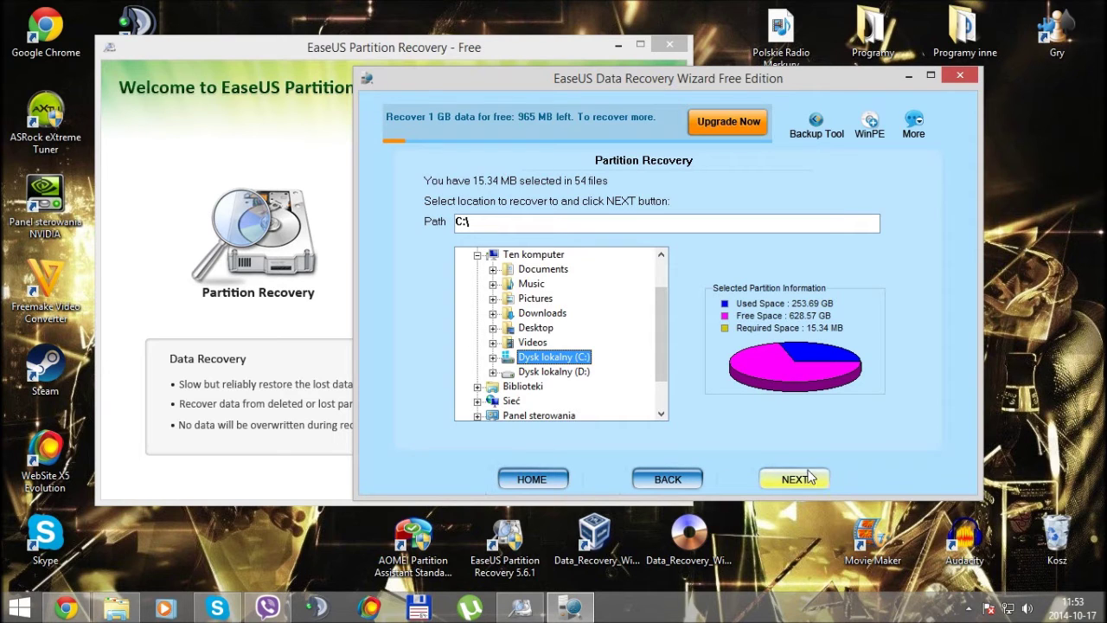
Step: Return to the wizard's home page and view the list of partitions offered by Complete Recovery
click(542, 479)
click(671, 334)
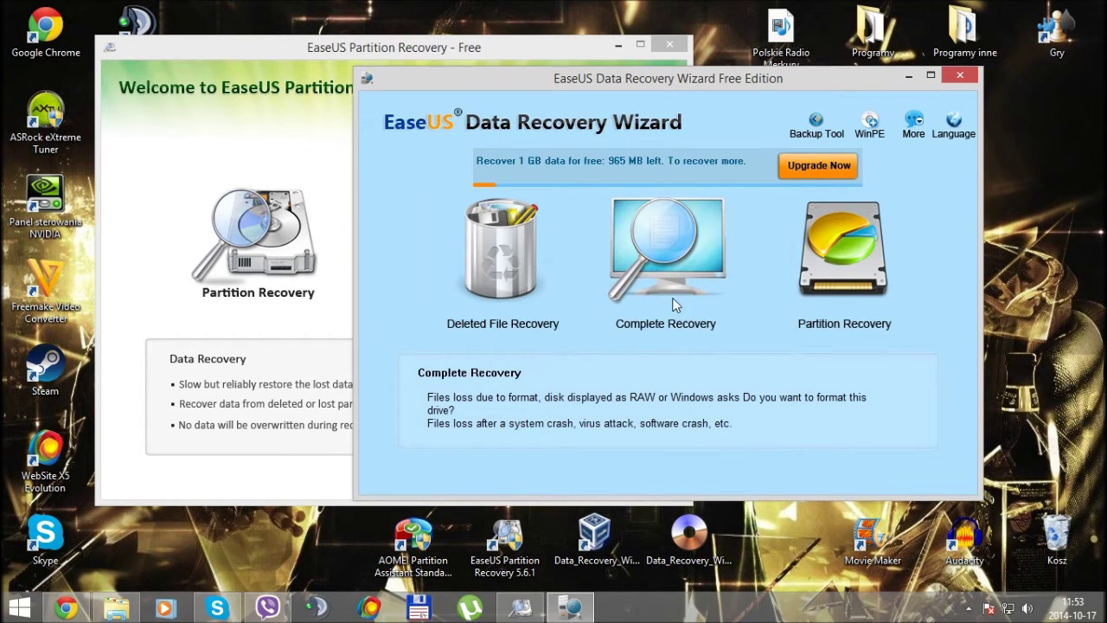
click(686, 246)
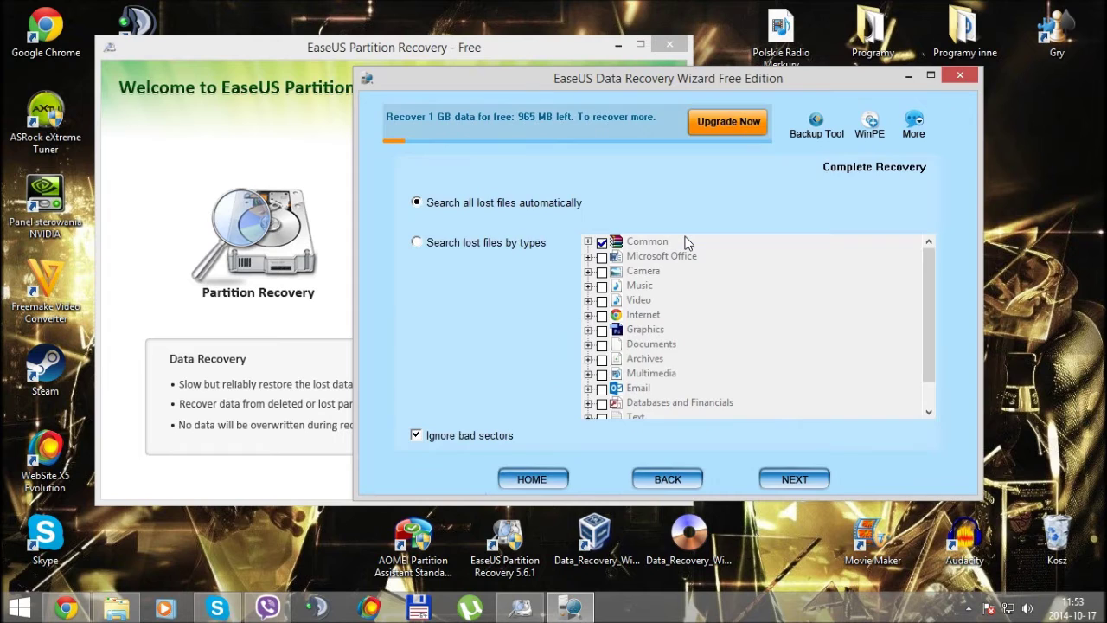
click(776, 479)
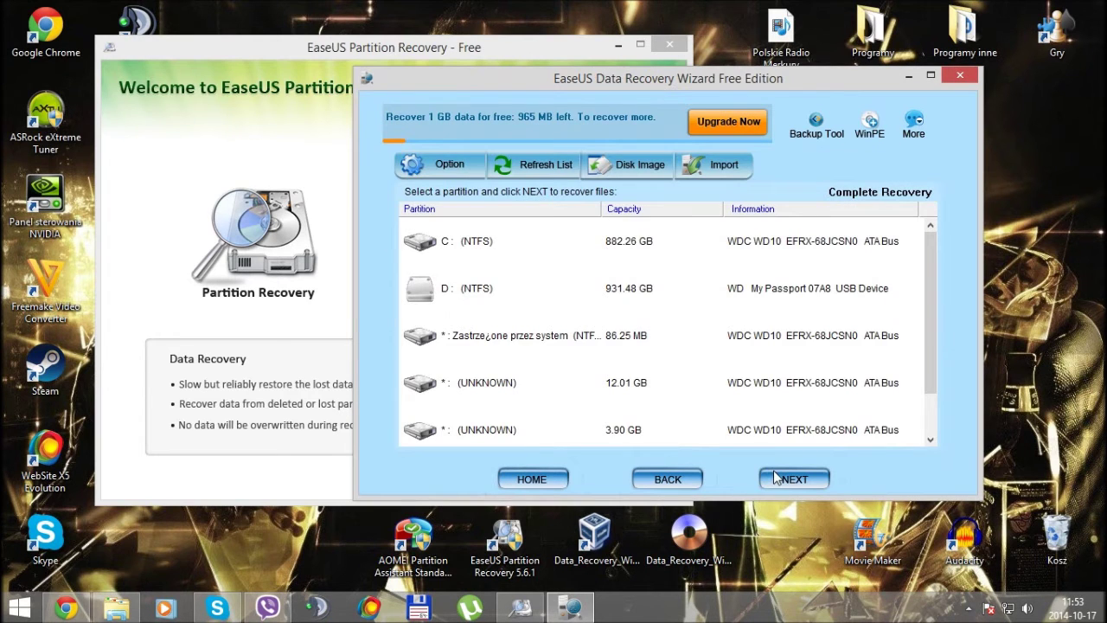
drag(931, 372, 941, 314)
Step: Leave Complete Recovery and start a Partition Recovery search on the WD My Passport 07A8 USB Device disk
click(532, 479)
click(694, 326)
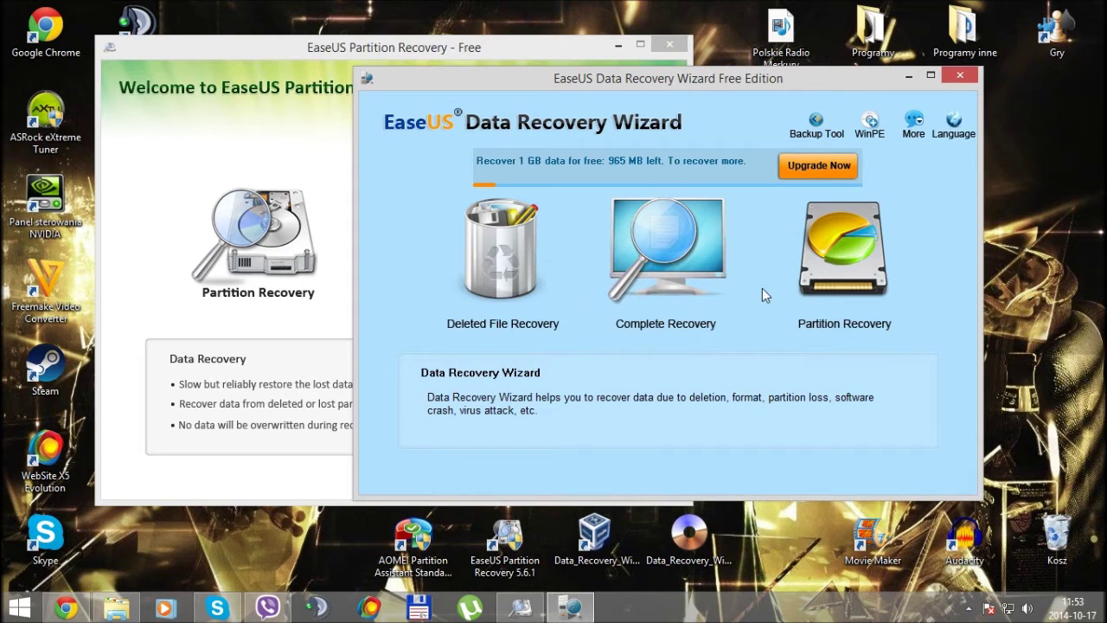
click(841, 282)
click(784, 478)
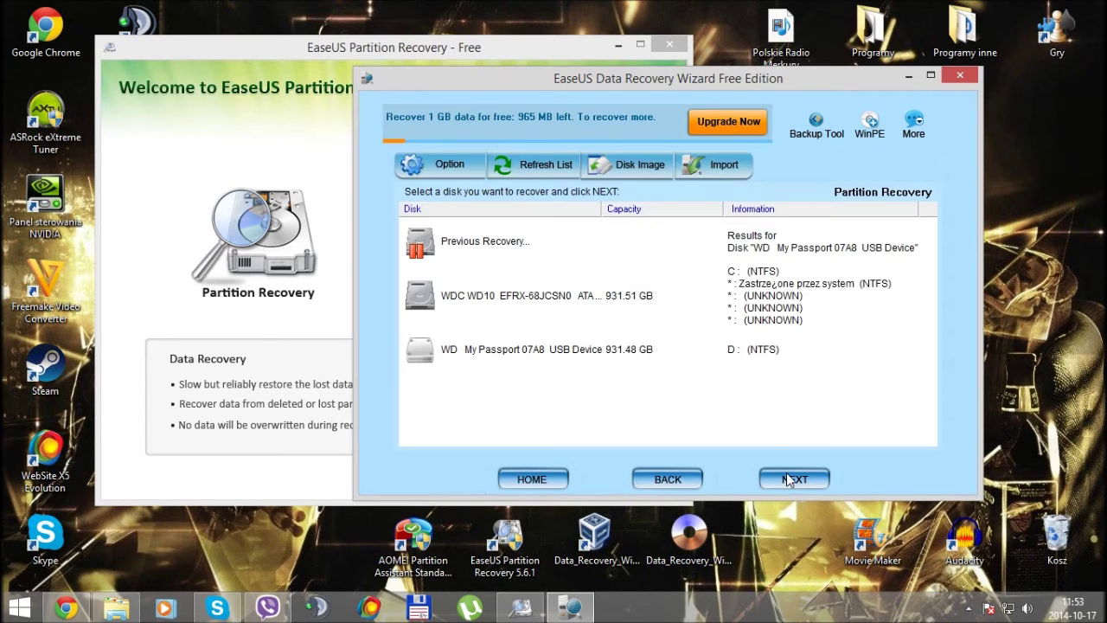
click(741, 295)
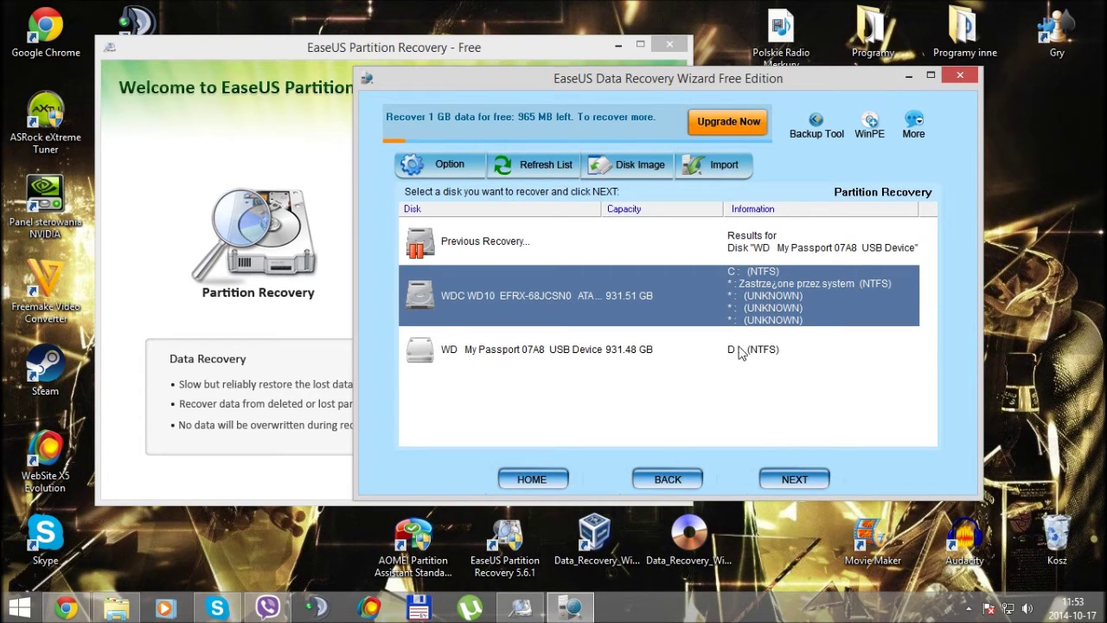
click(748, 349)
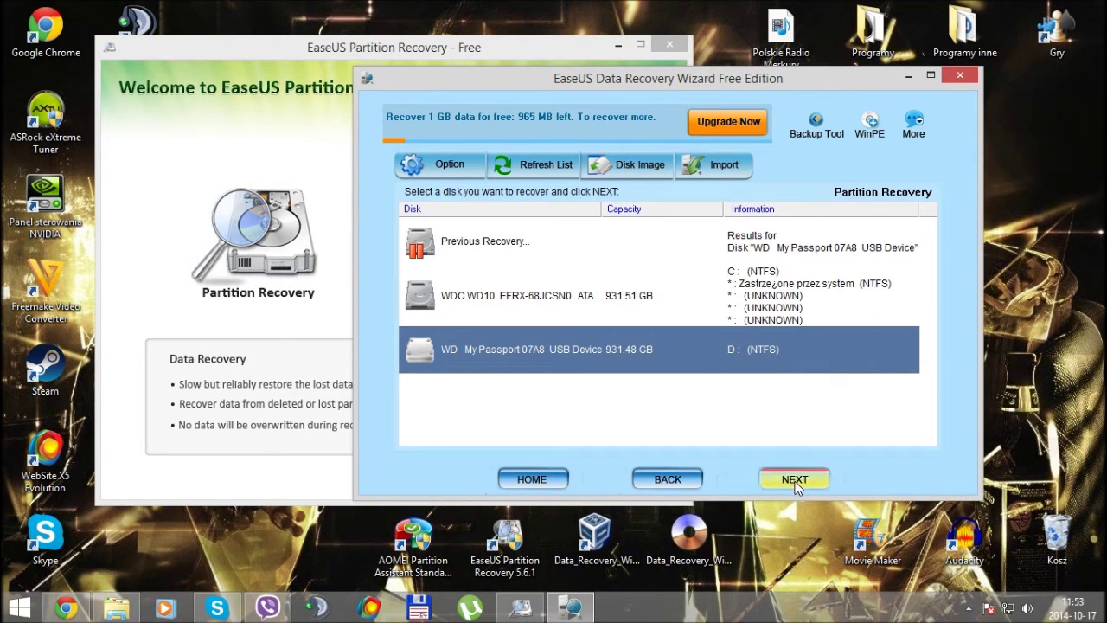
click(795, 480)
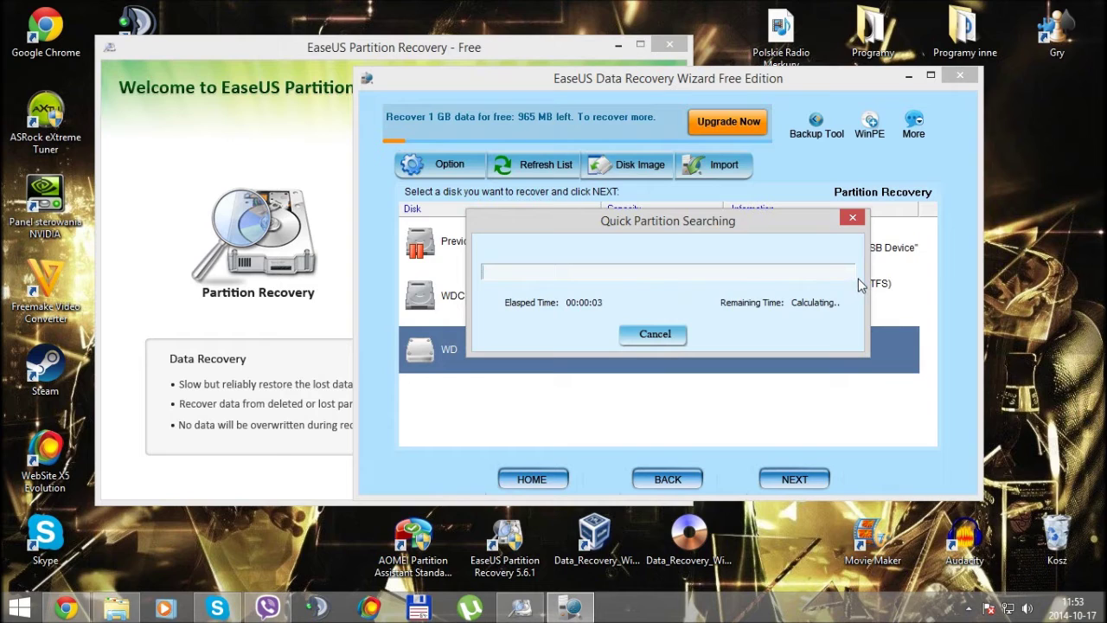
Step: Stop the quick and intelligent searches and exit the EaseUS Data Recovery Wizard
click(662, 336)
click(684, 330)
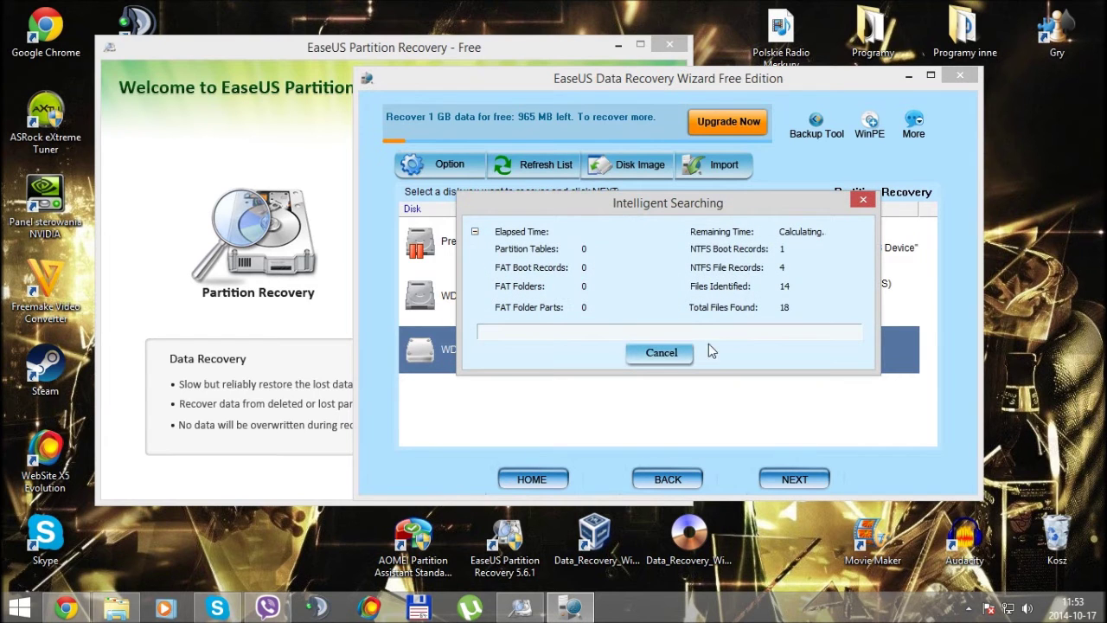
click(662, 352)
click(648, 331)
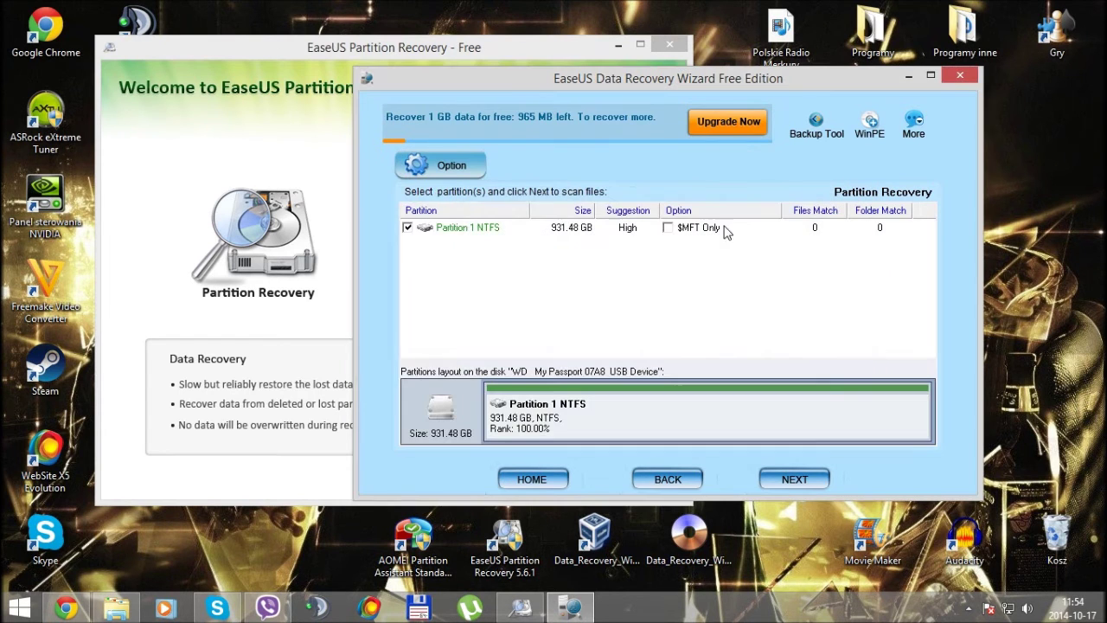
click(961, 75)
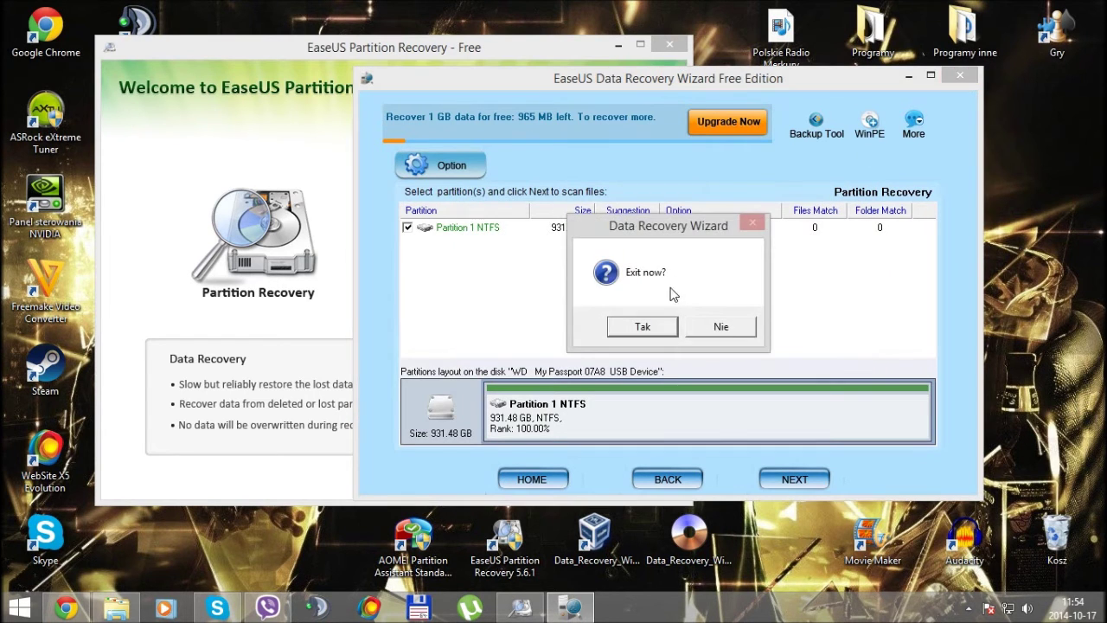
click(643, 325)
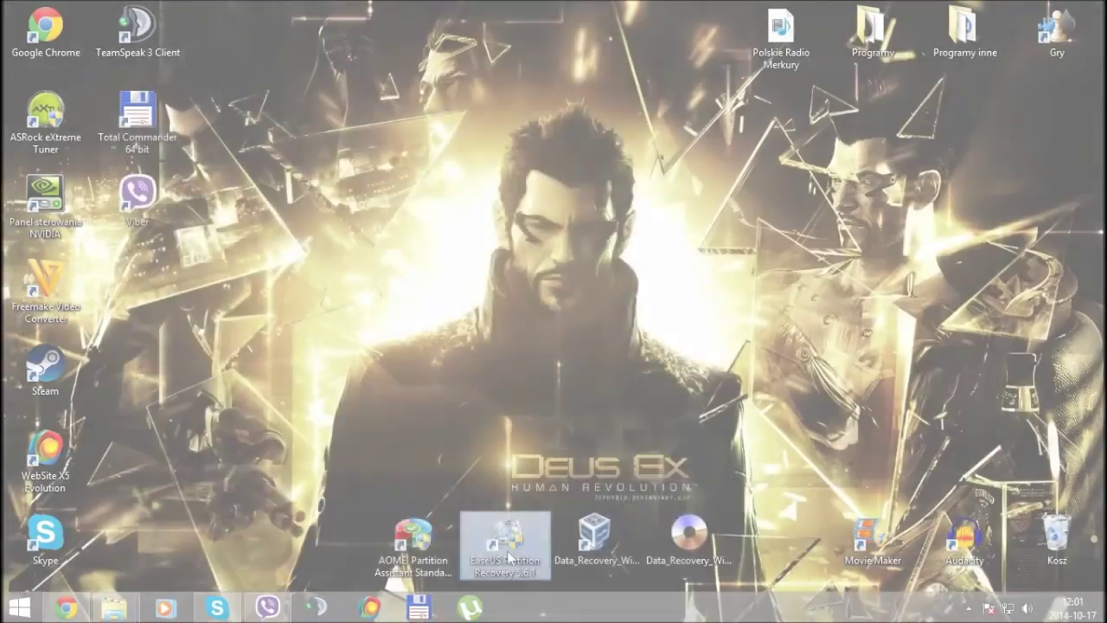
Step: Open and close EaseUS Partition Recovery, and start the Data_Recovery_Wizard_WINPE virtual machine in Oracle VM VirtualBox
double_click(510, 558)
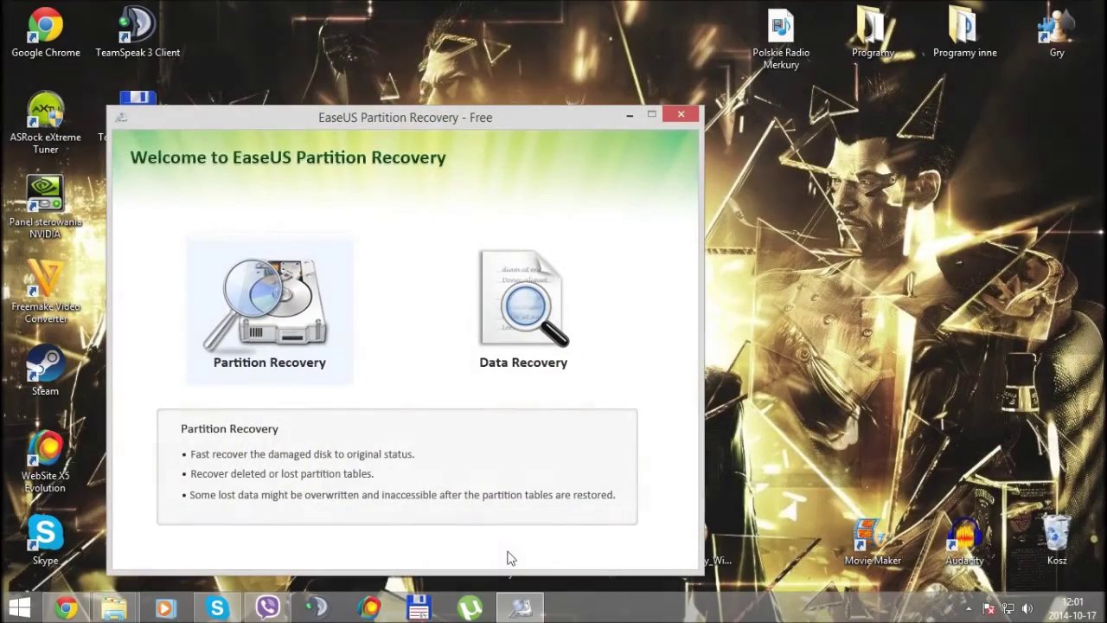
click(699, 105)
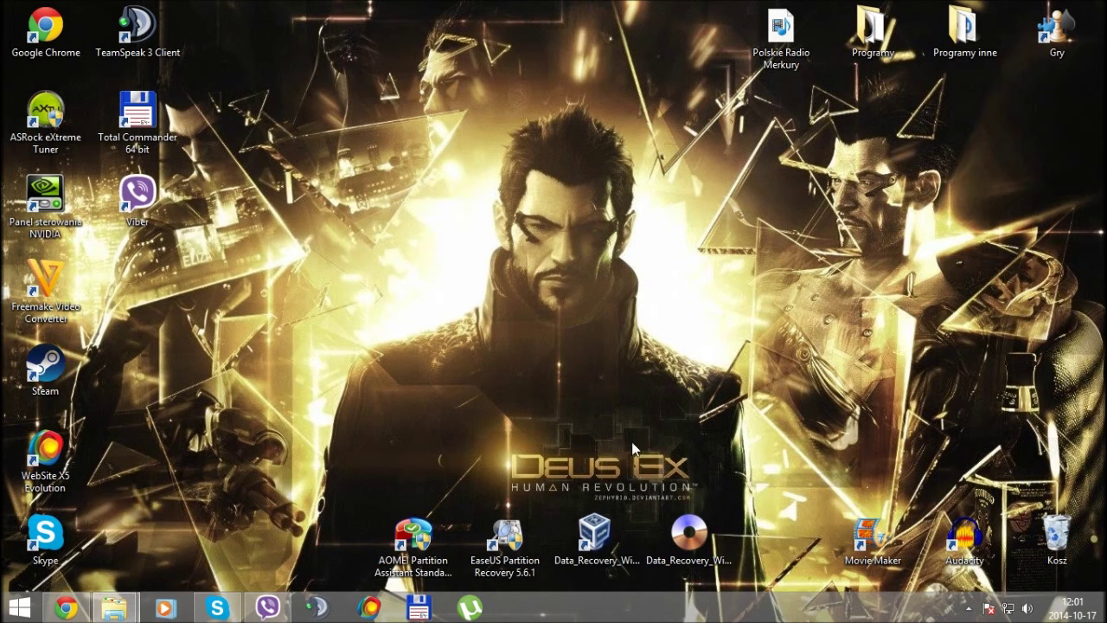
double_click(594, 554)
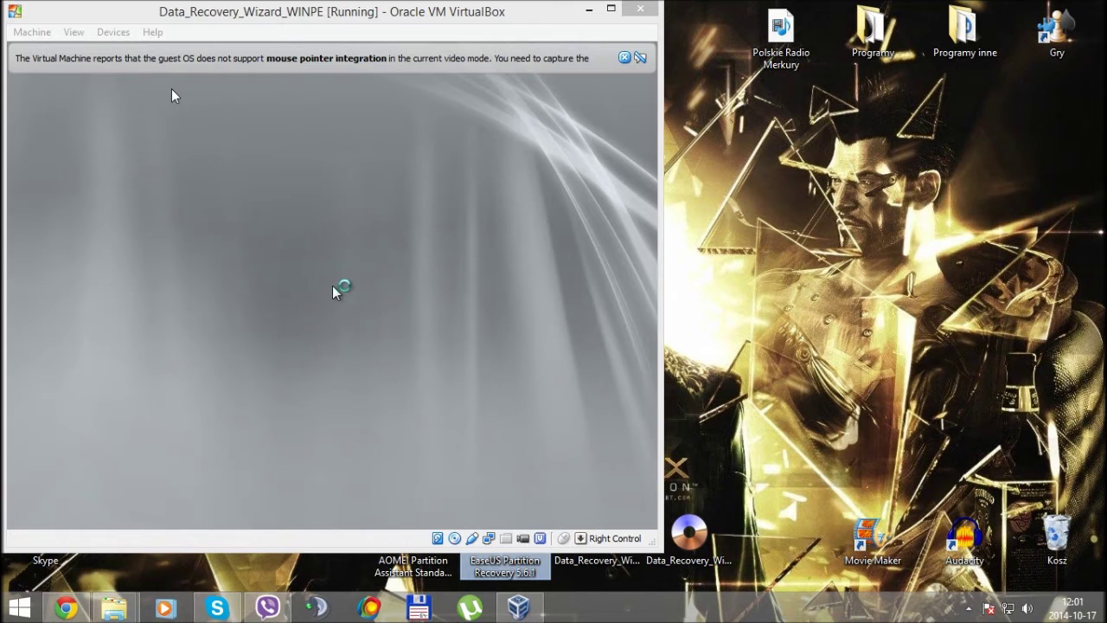
Step: Dismiss the mouse integration notice, view the WinPE wizard's Complete Recovery partition list, and return to its home page
click(624, 58)
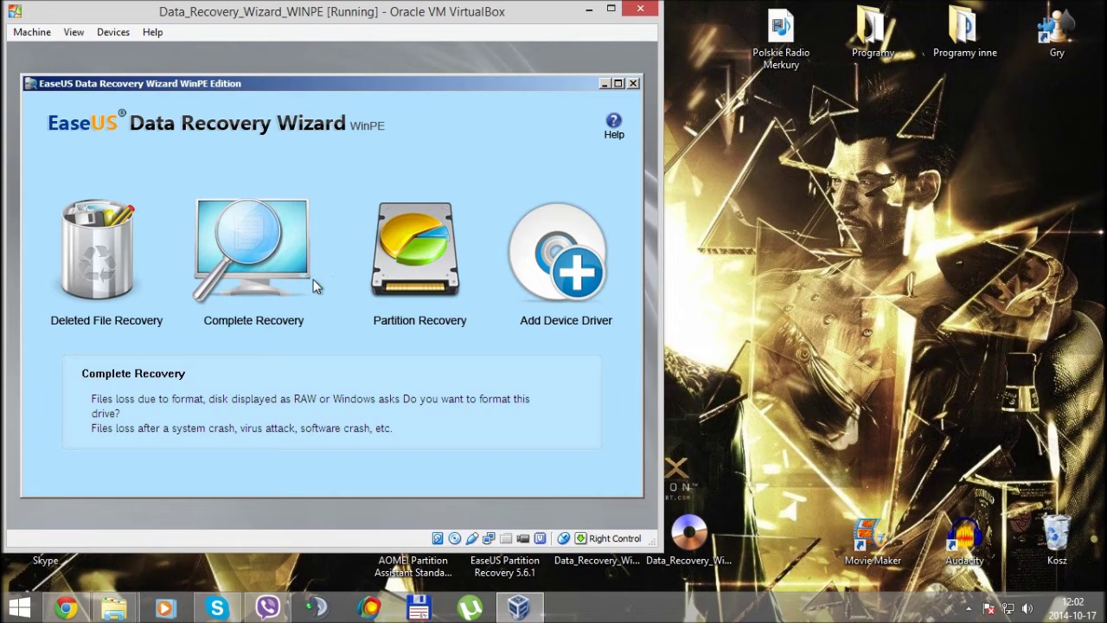
click(283, 247)
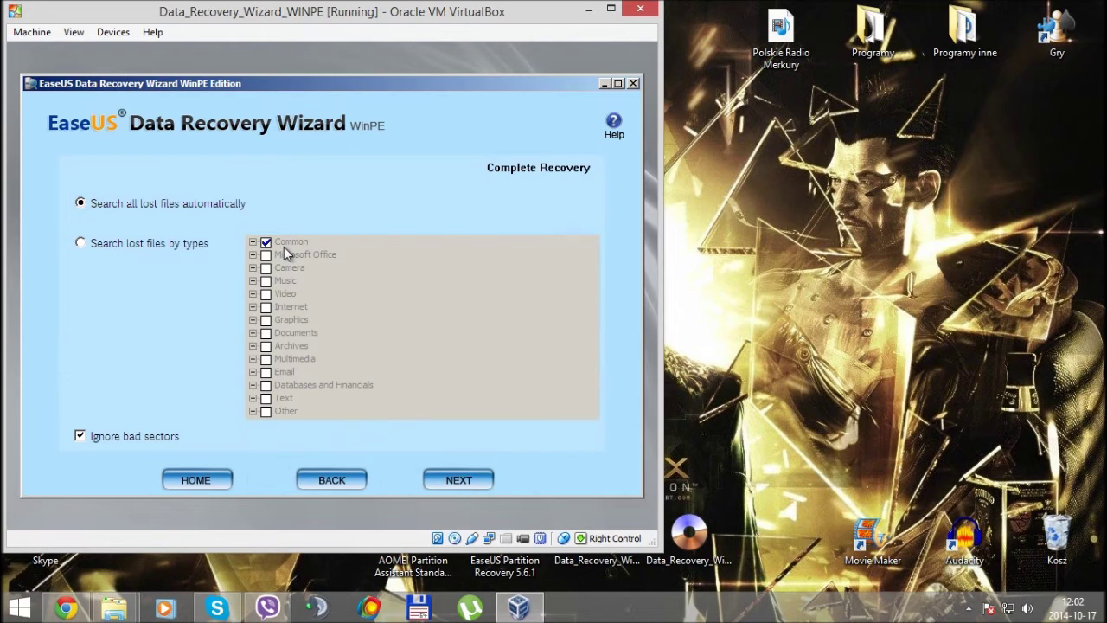
click(487, 479)
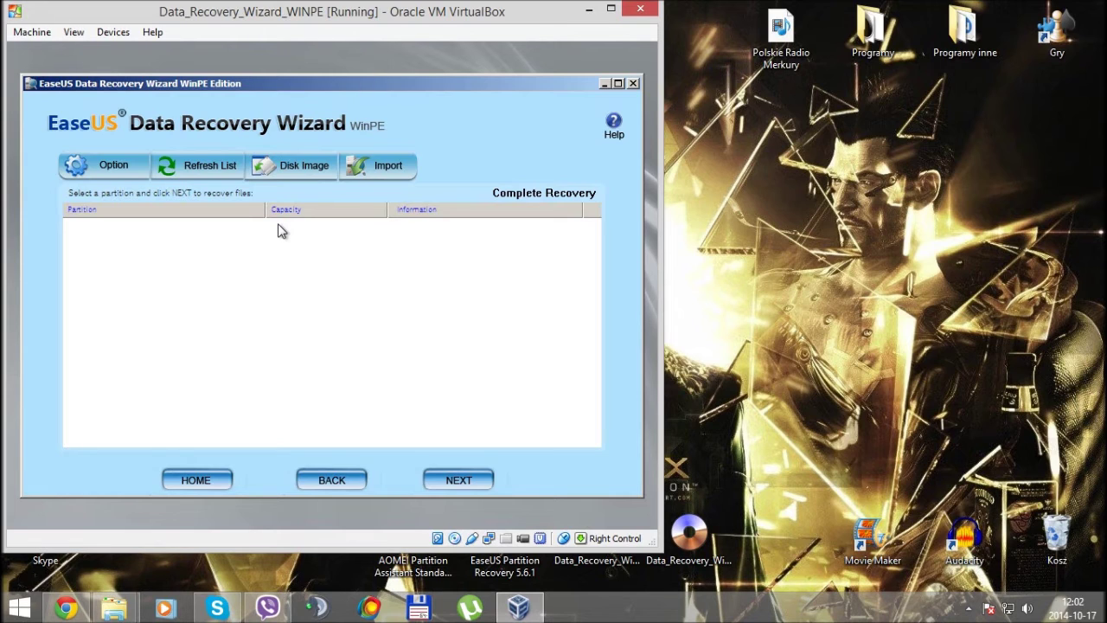
click(237, 488)
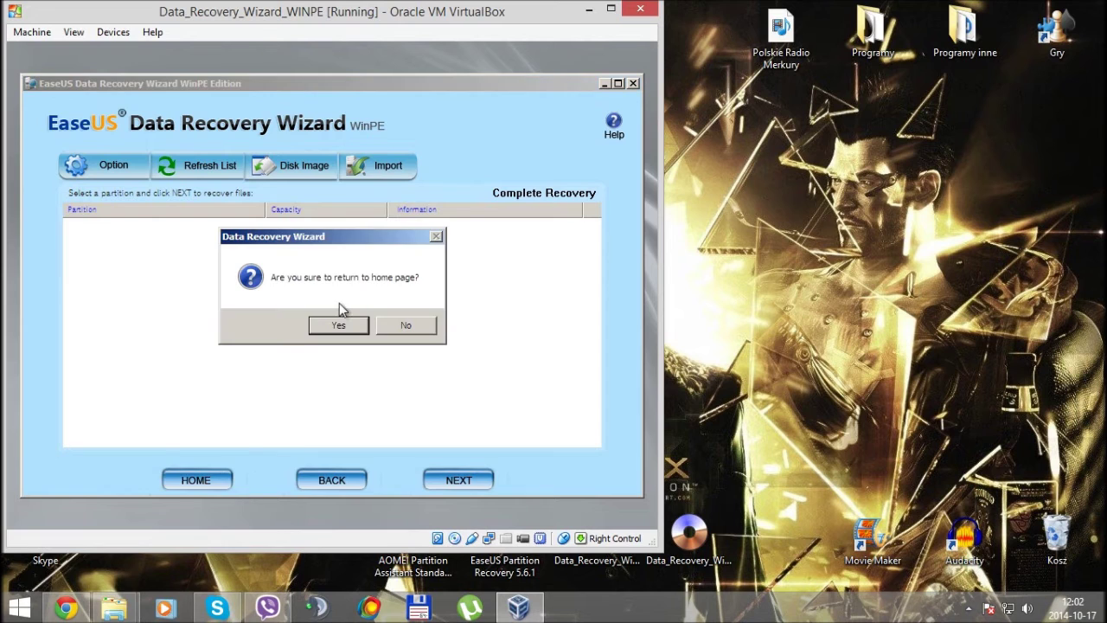
click(341, 318)
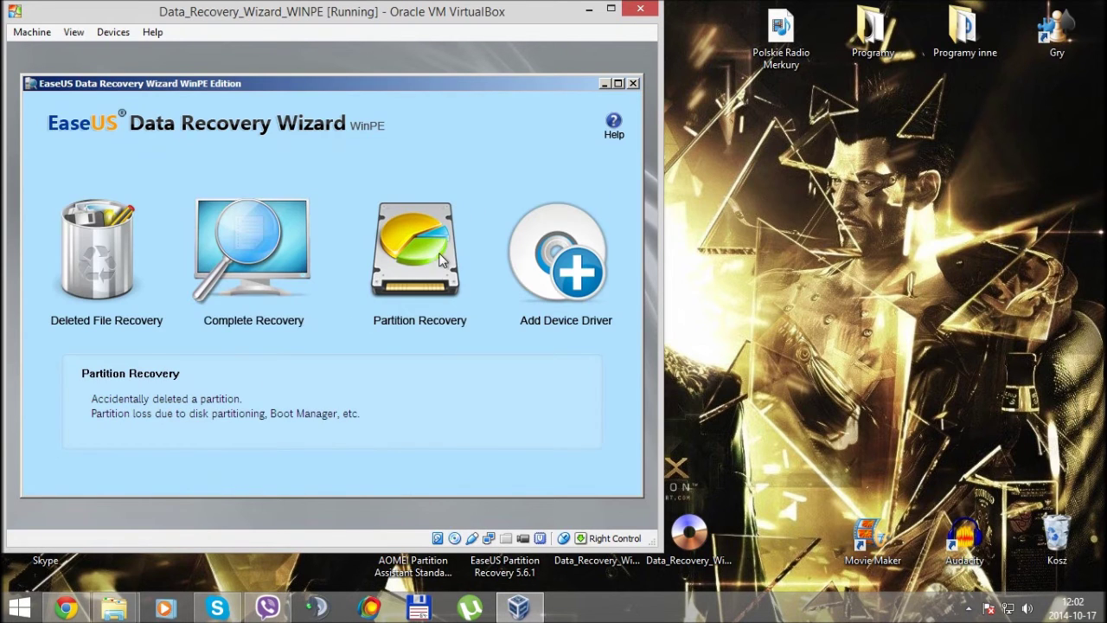
Step: Start Partition Recovery with all lost files searched automatically and search the VBOX HARDDISK ATA Bus disk for partitions
click(408, 230)
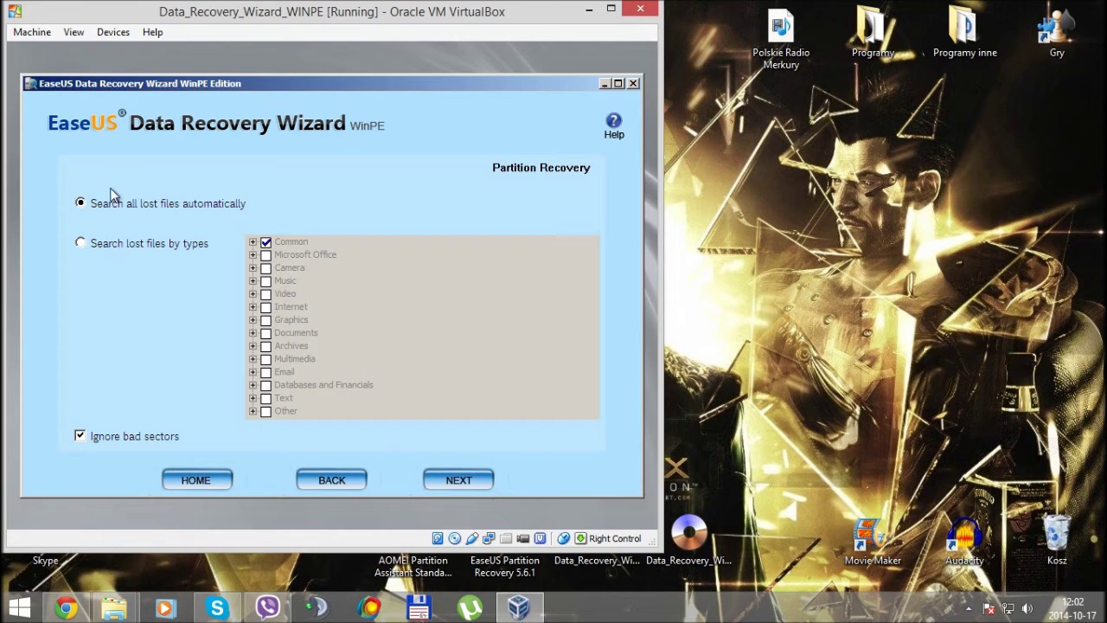
click(482, 487)
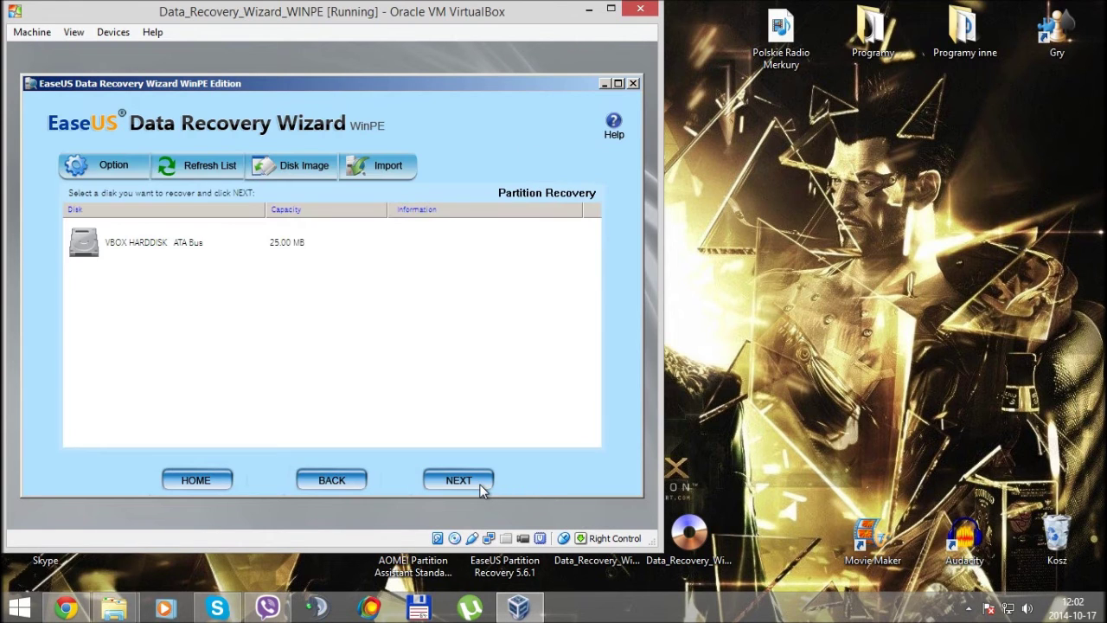
click(84, 249)
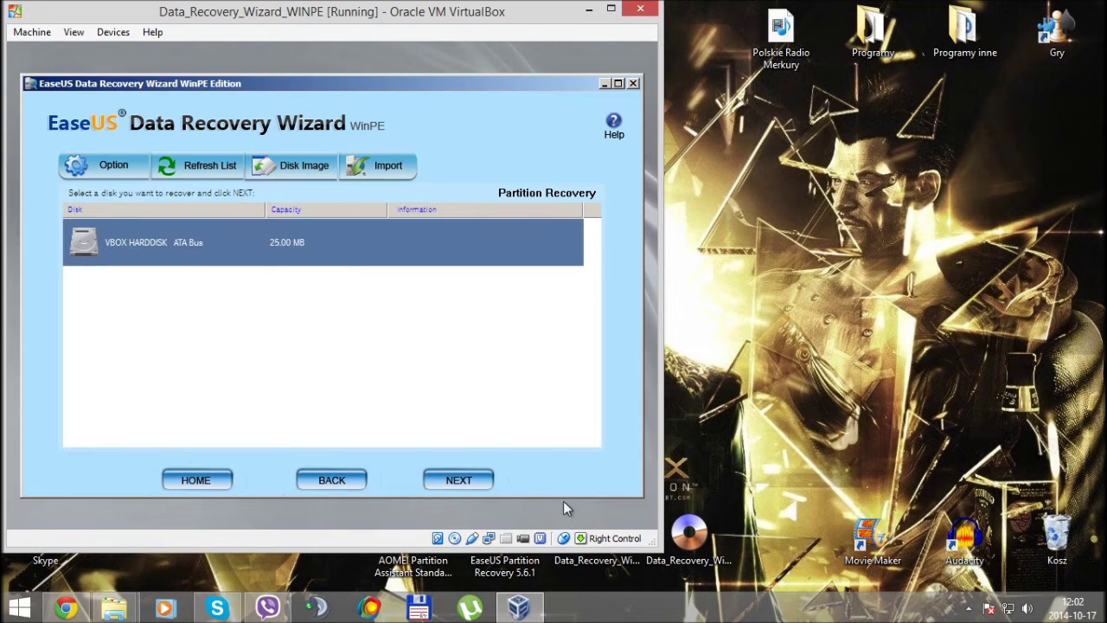
click(474, 482)
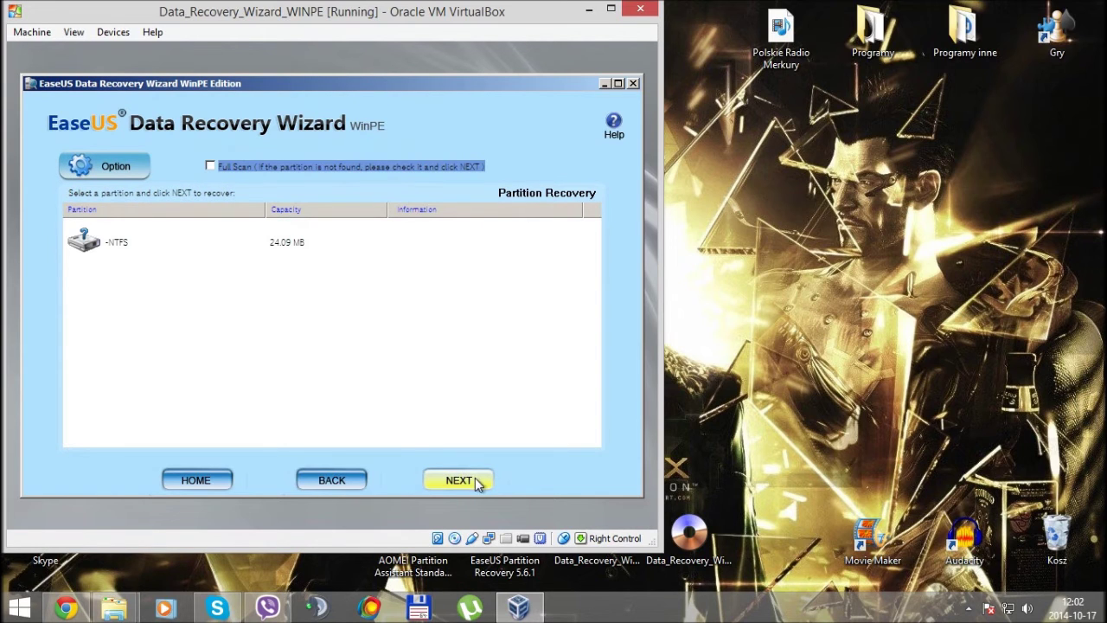
Step: Enable Full Scan for the NTFS partition search and run it on the virtual disk
click(230, 245)
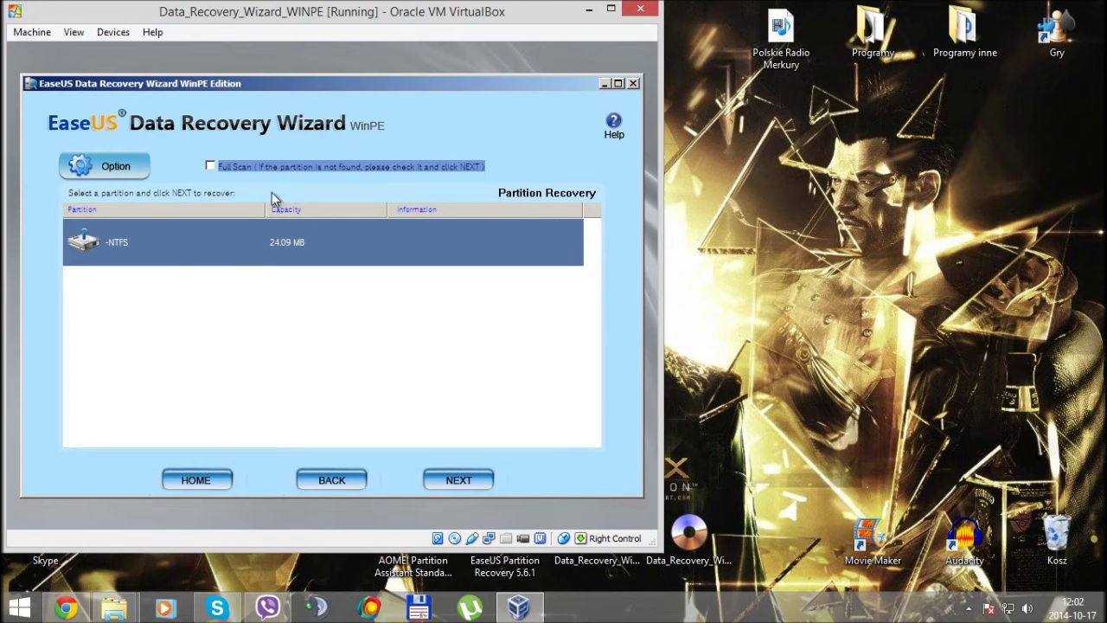
click(210, 166)
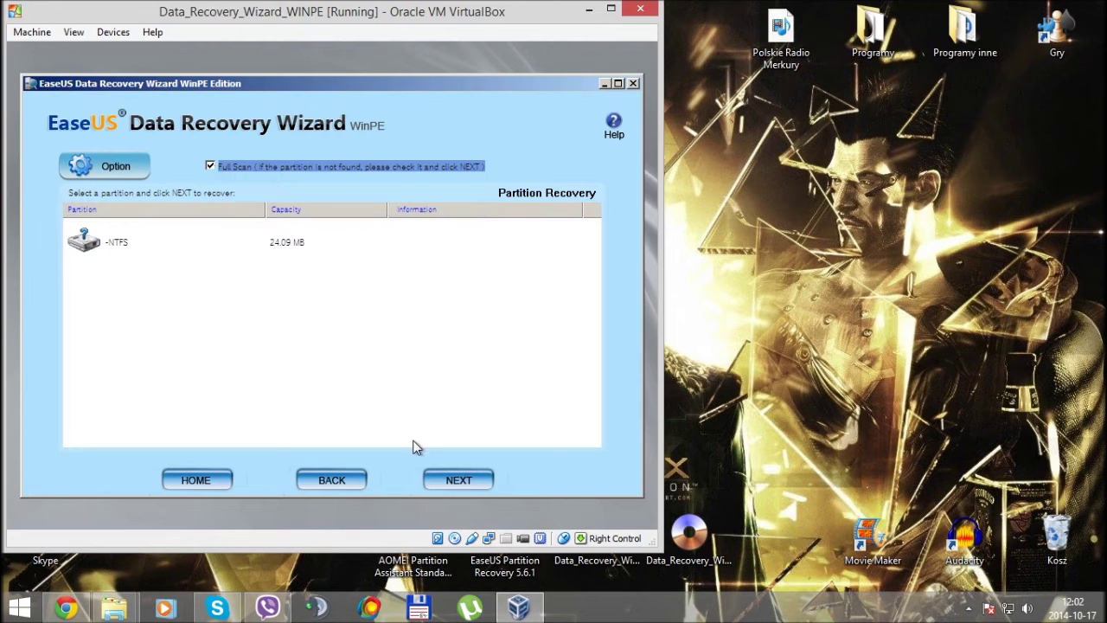
click(487, 488)
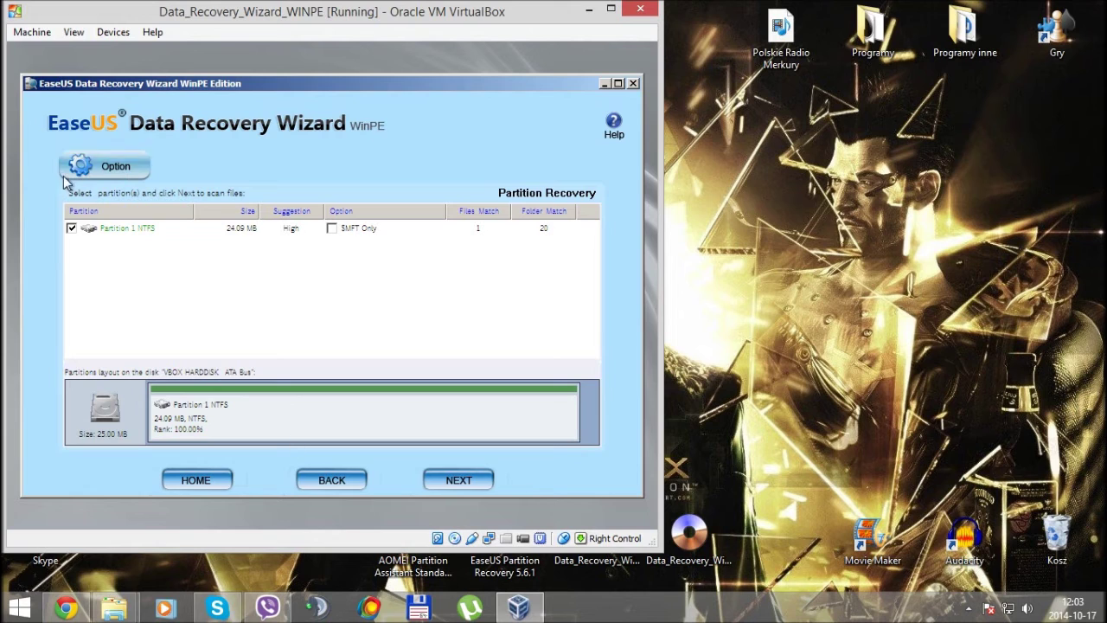
Step: Keep Partition 1 NTFS selected and scan it for recoverable files
click(72, 228)
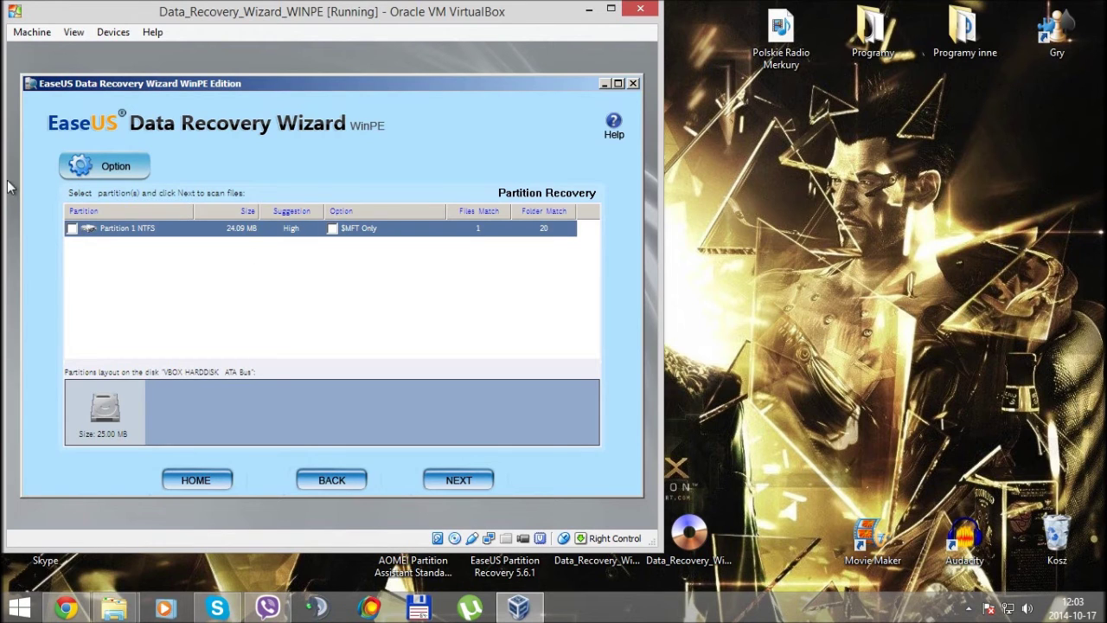
click(71, 229)
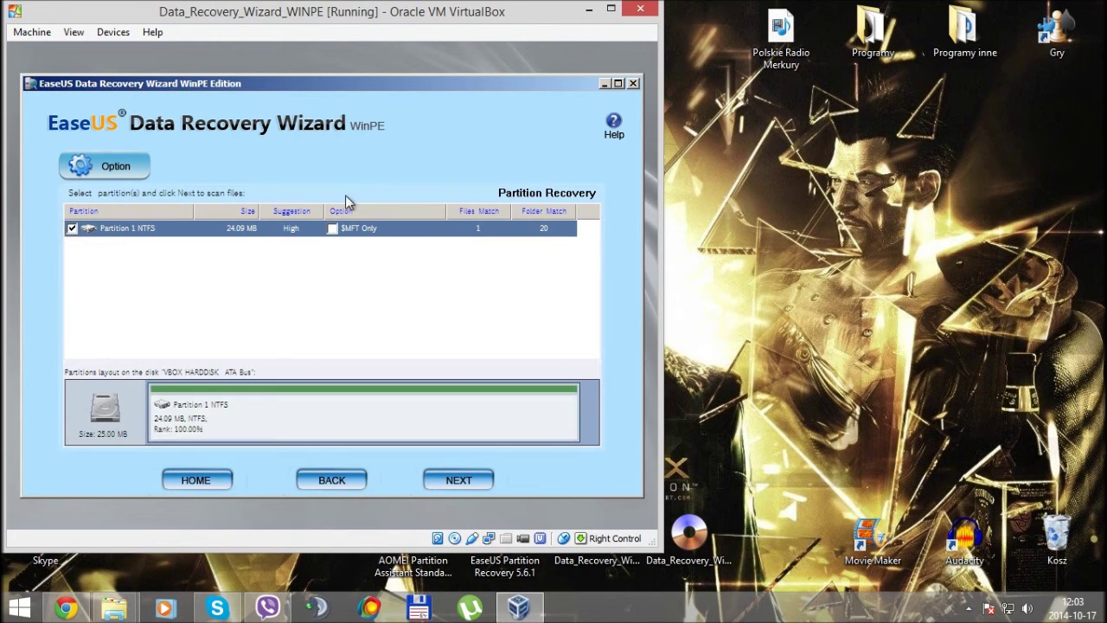
click(482, 481)
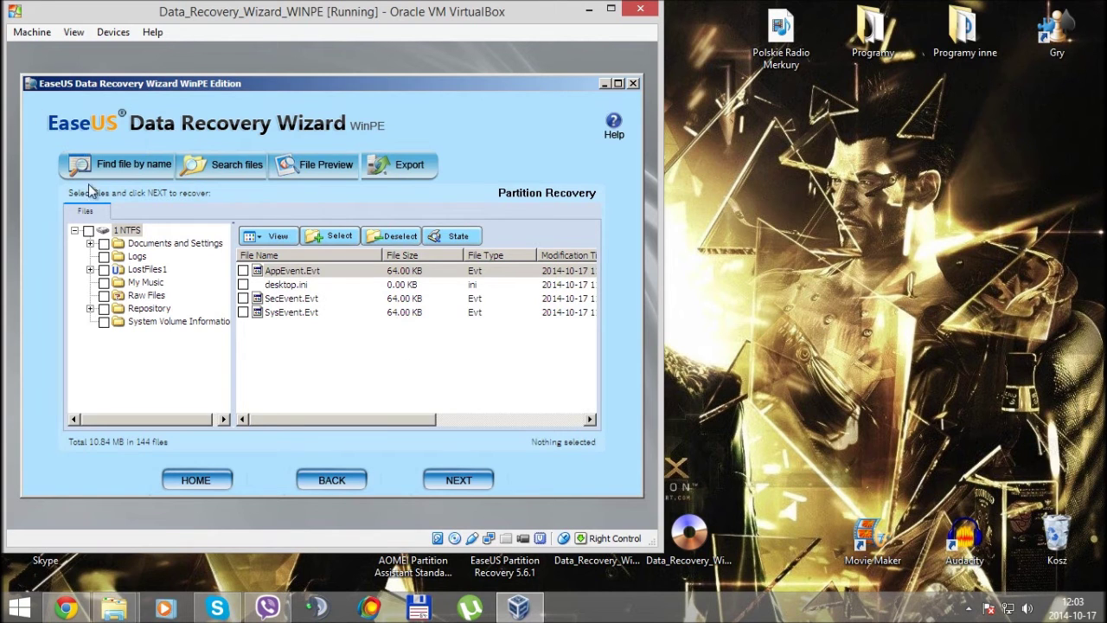
Step: Browse the found folders, including LostFiles1, My Music and Repository, and select everything under 1 NTFS for recovery
click(143, 244)
click(147, 269)
click(147, 283)
click(148, 309)
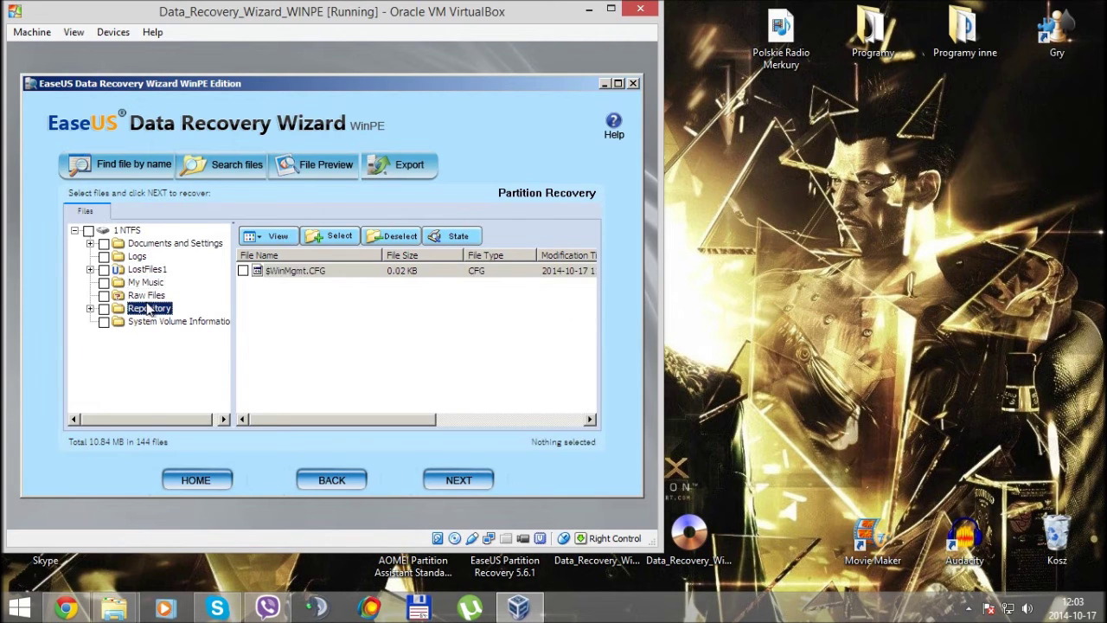
click(88, 231)
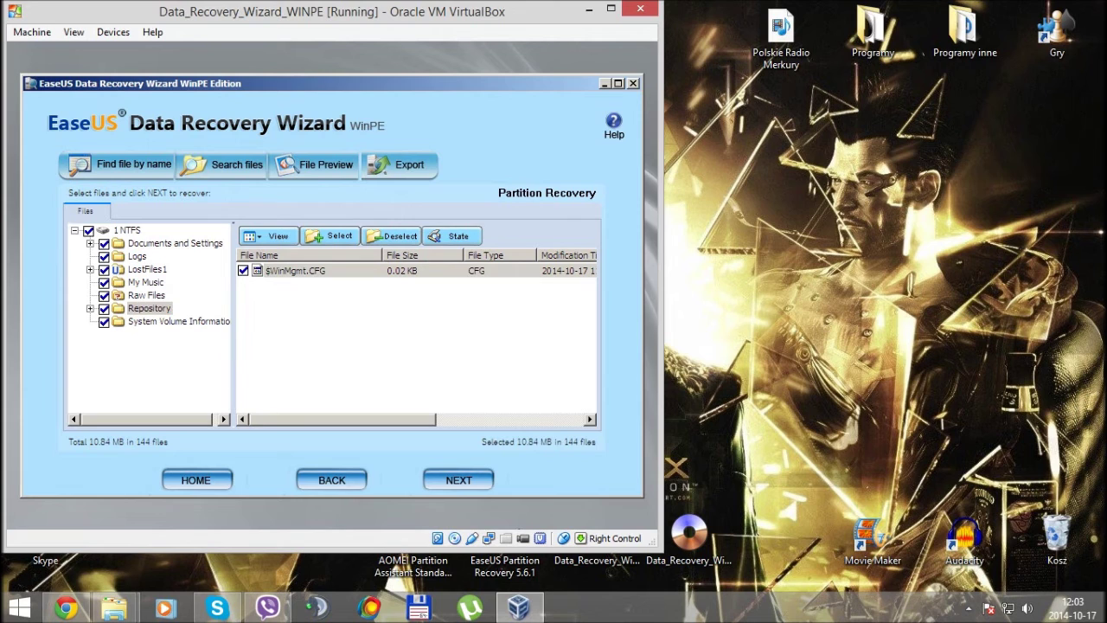
Step: Try to recover the selected files to the path D:\backup
click(479, 488)
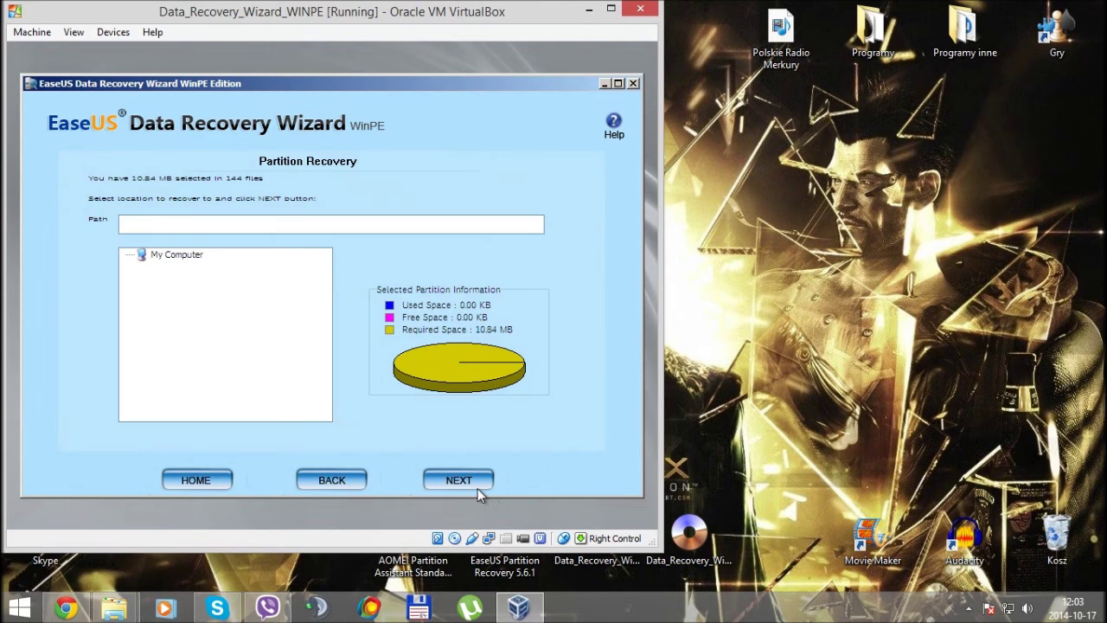
click(211, 229)
key(BackSpace)
click(171, 254)
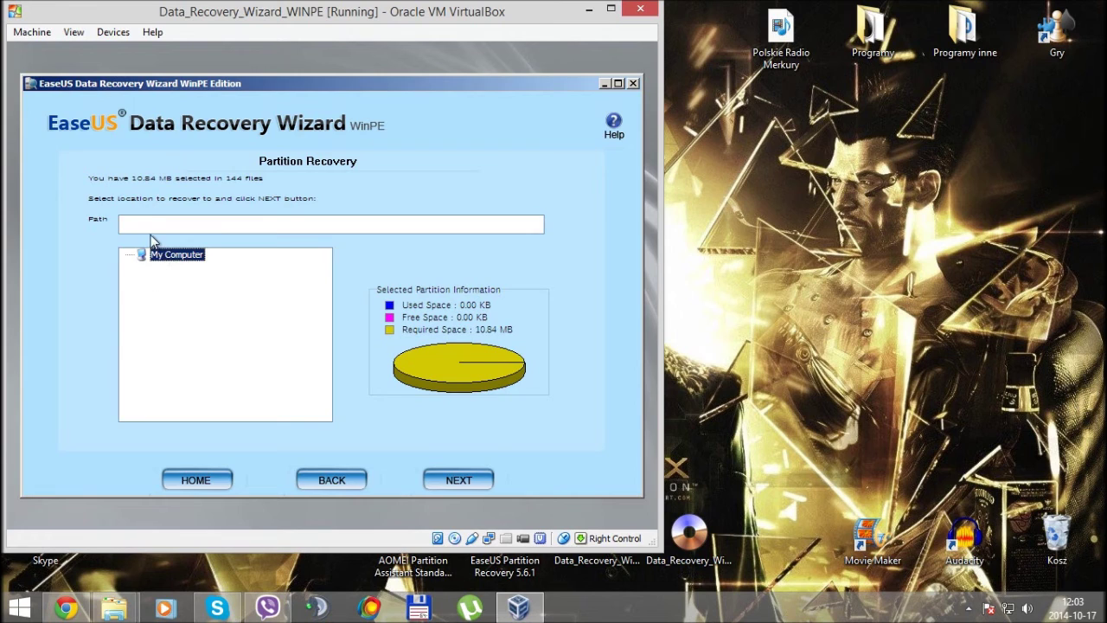
click(152, 224)
text(D:)
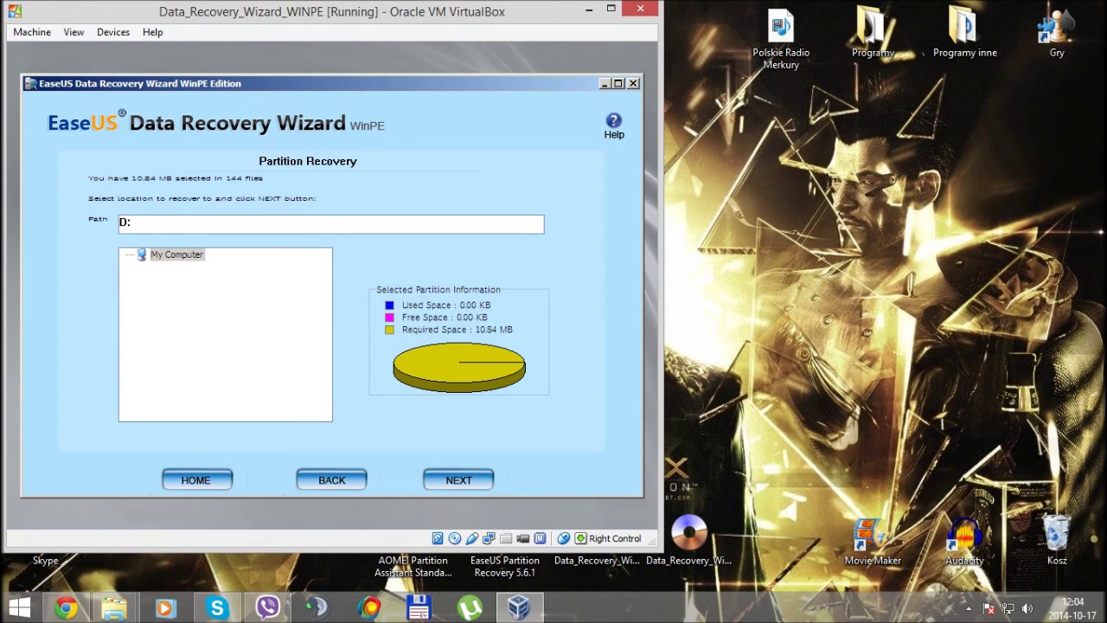
text(\backup)
click(458, 481)
click(380, 325)
Step: Return to the found files list and view the contents of the Raw Files and LostFiles1 folders
click(322, 488)
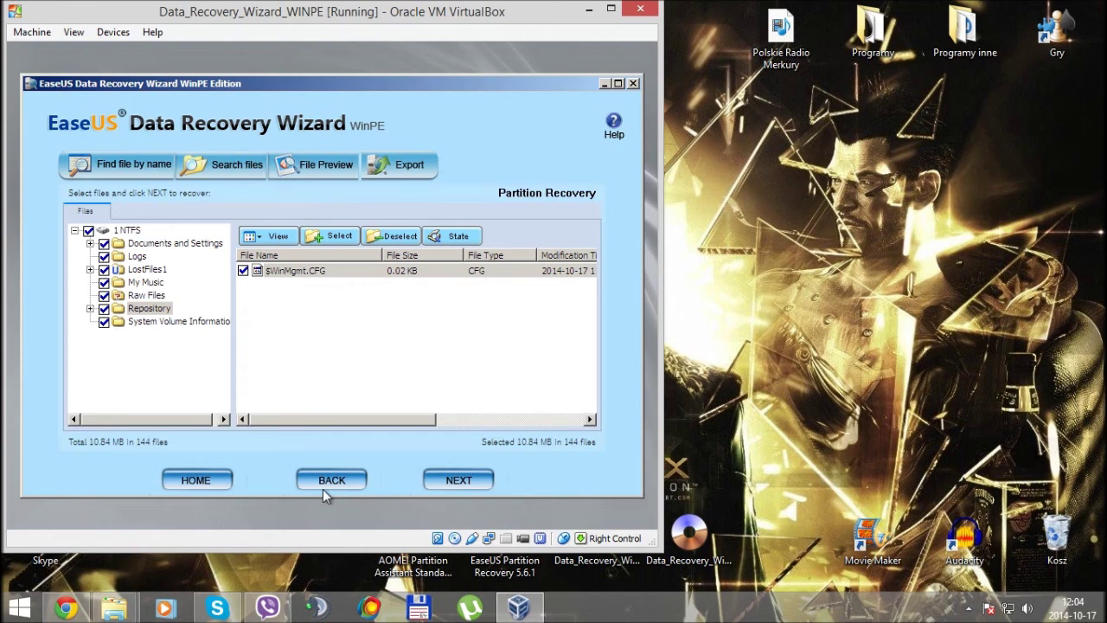
click(139, 296)
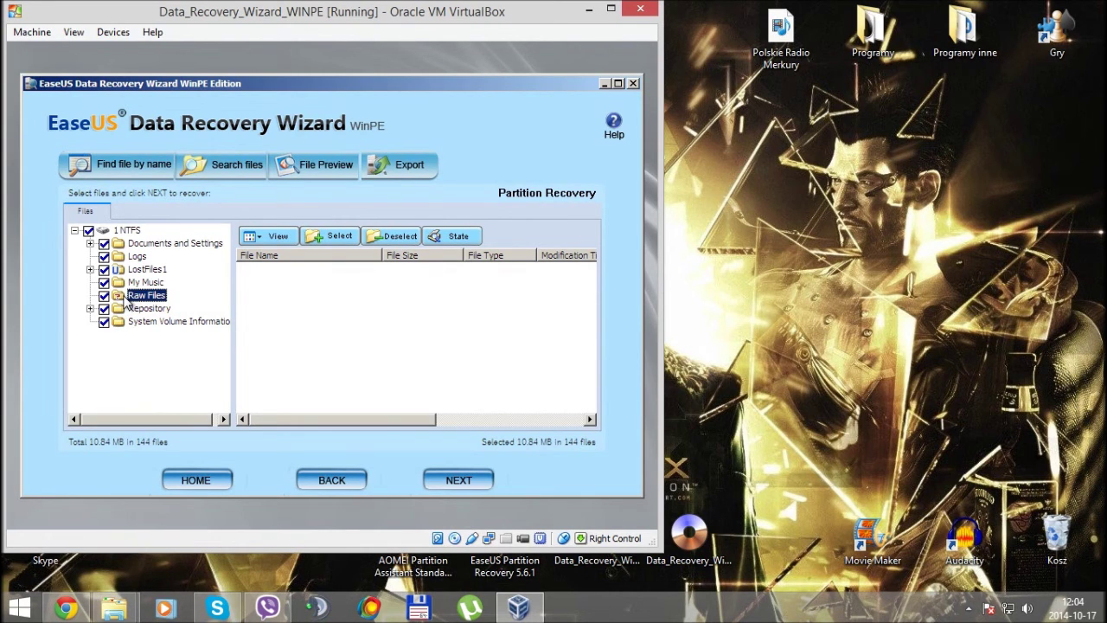
click(131, 271)
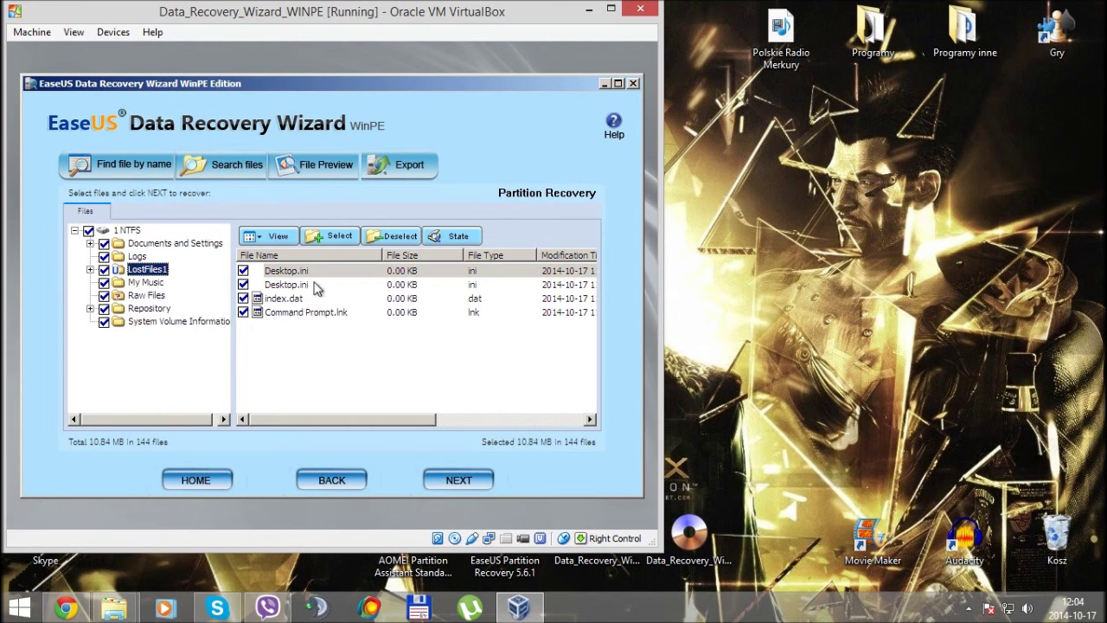
Step: Close the Data_Recovery_Wizard_WINPE virtual machine and return to the desktop
click(640, 8)
click(266, 326)
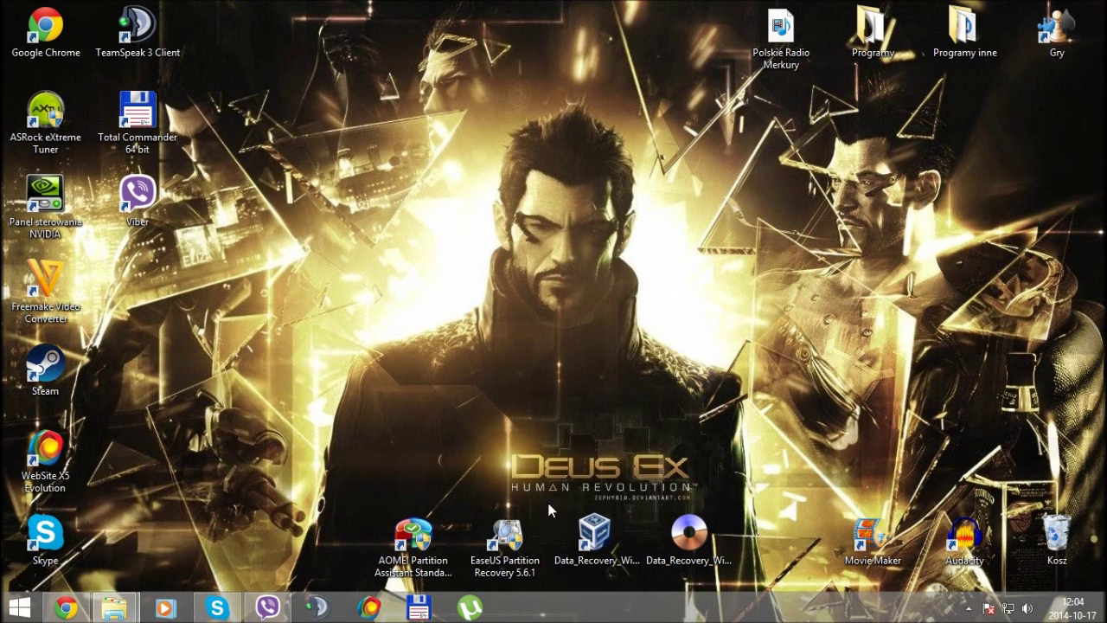
click(690, 532)
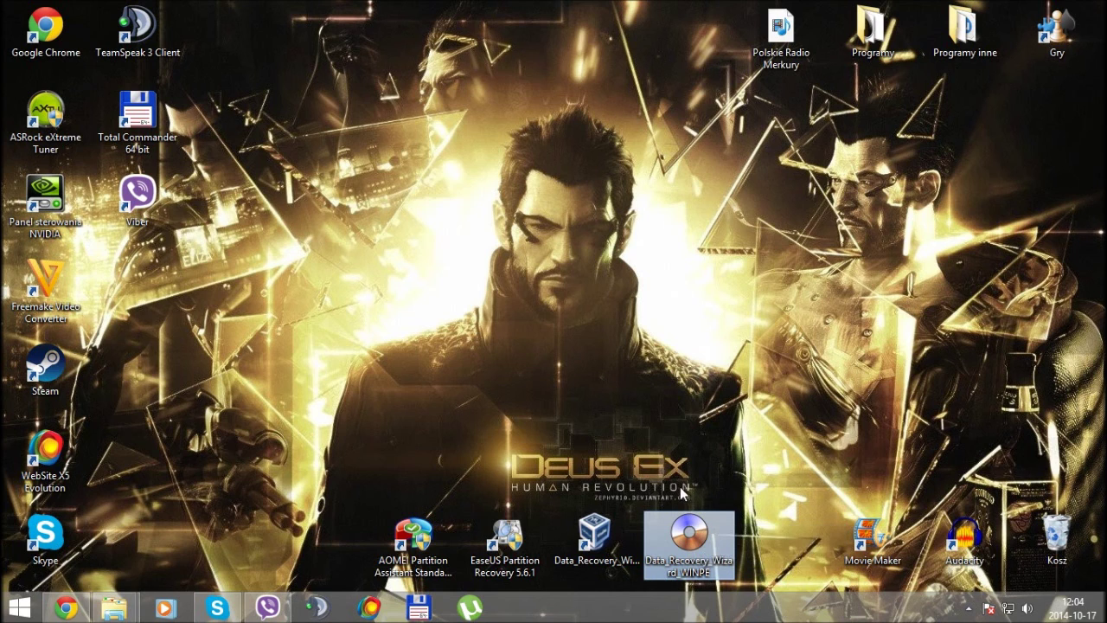
drag(501, 449, 705, 507)
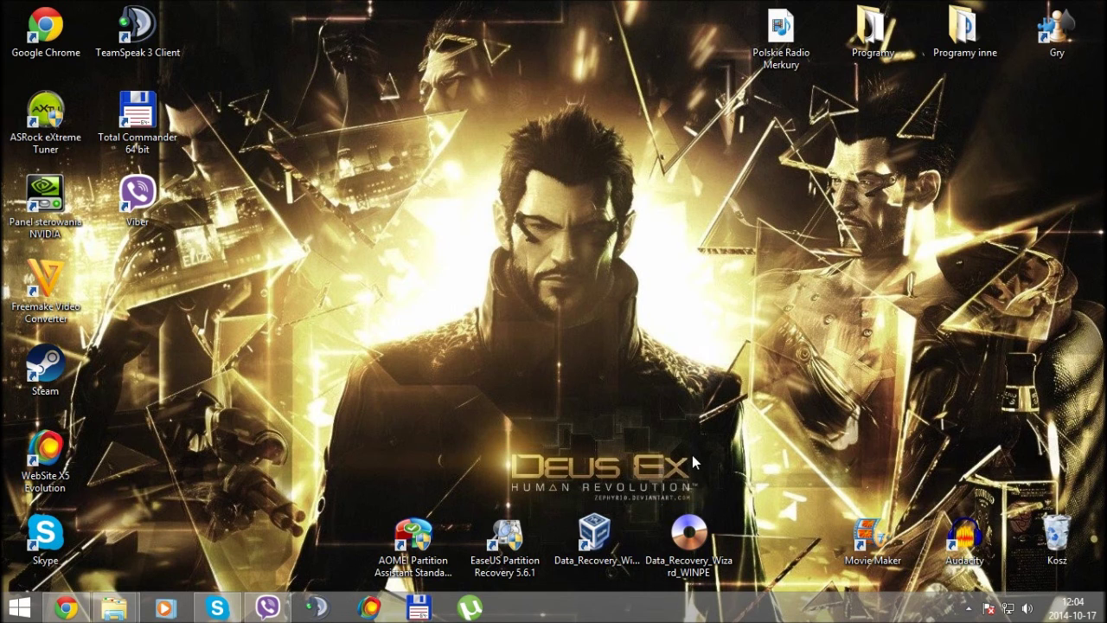
click(526, 561)
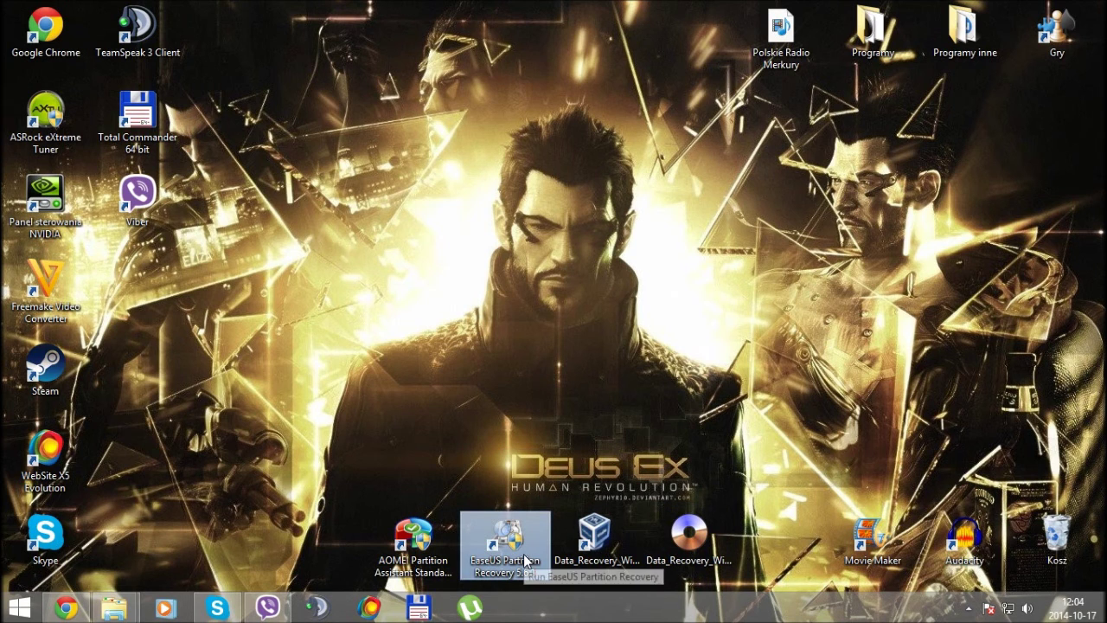
click(668, 559)
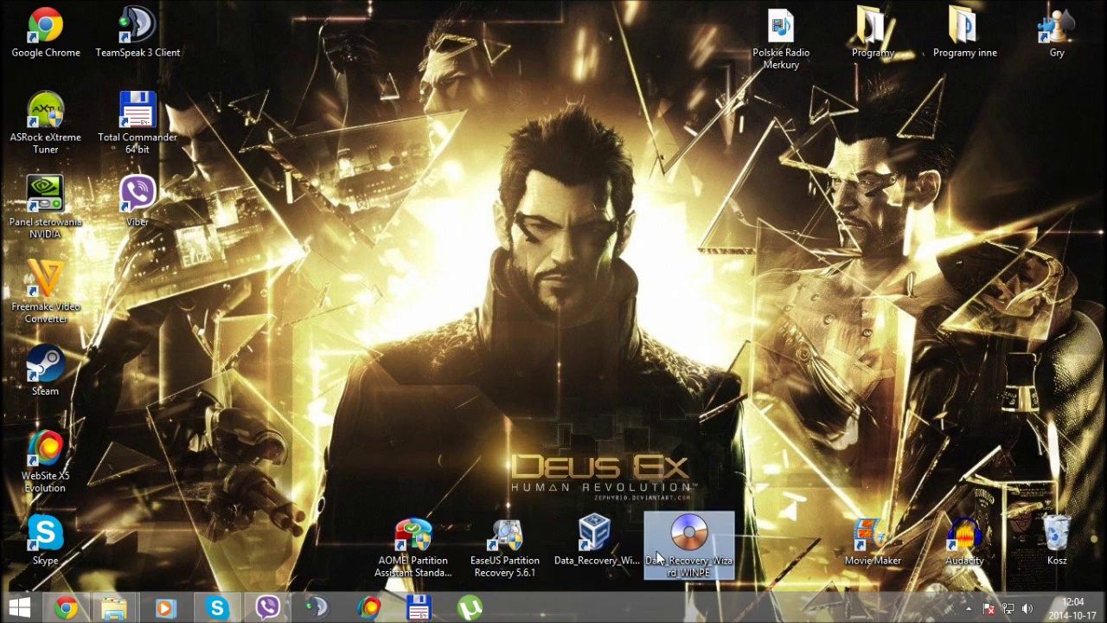
click(646, 427)
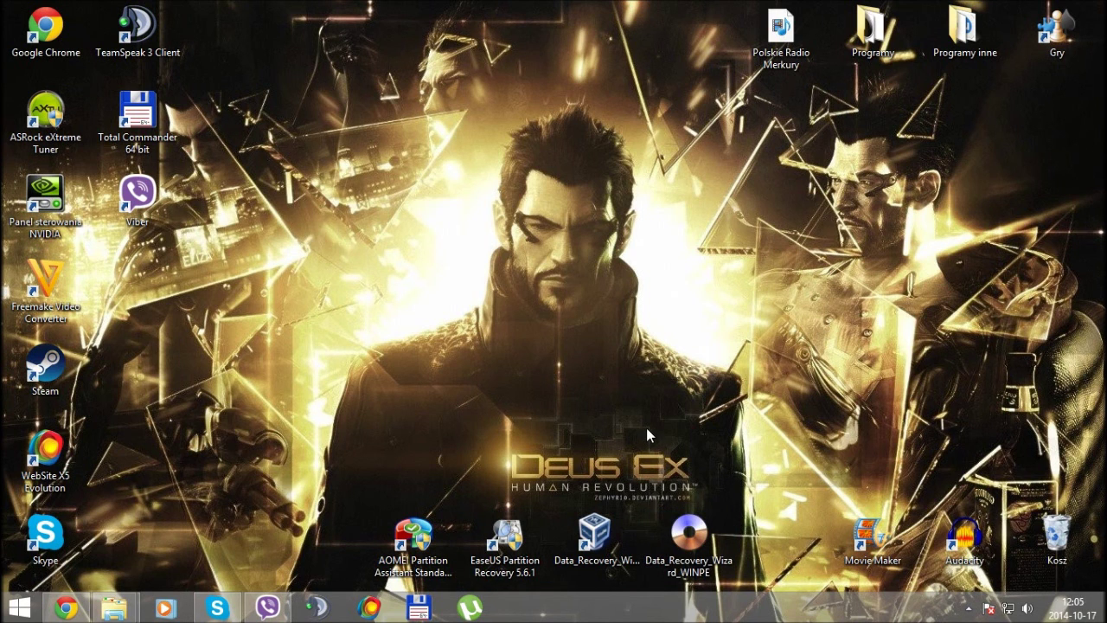
key(ctrl)
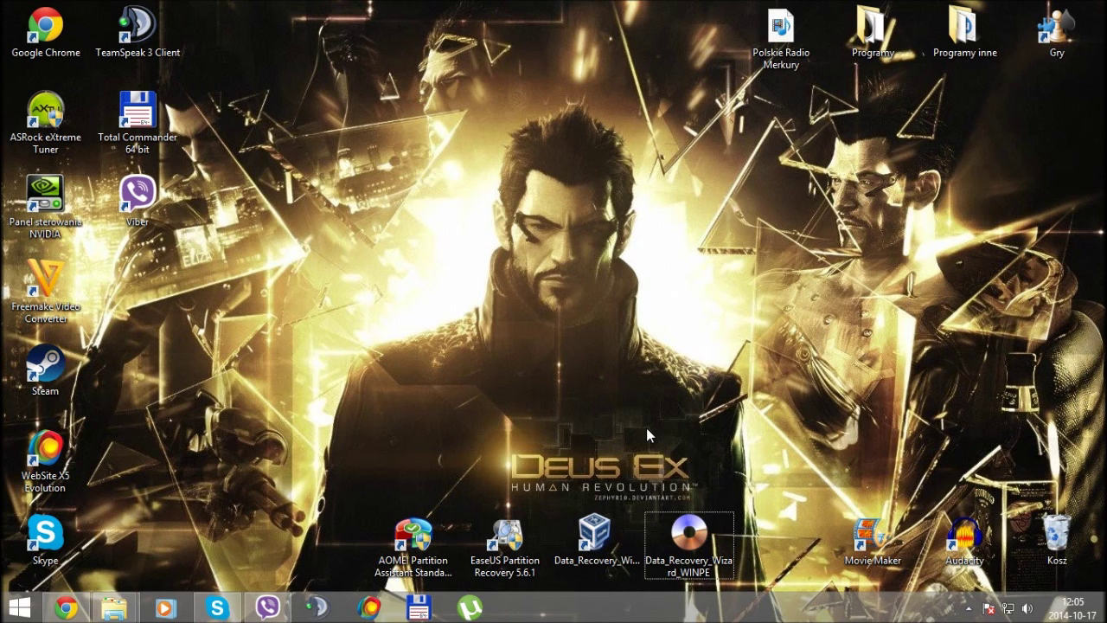